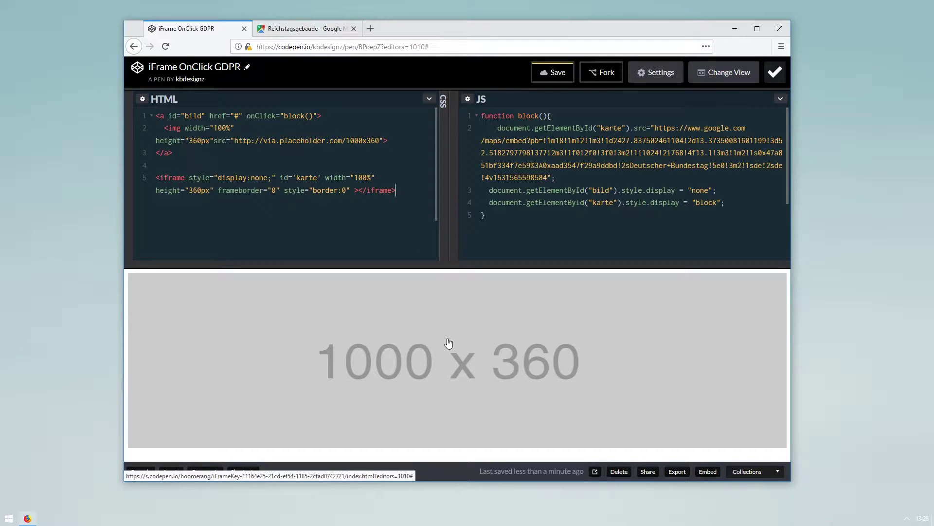
- Replace the 1000 x 360 placeholder with the Bundestag map in the pen preview
left_click(353, 317)
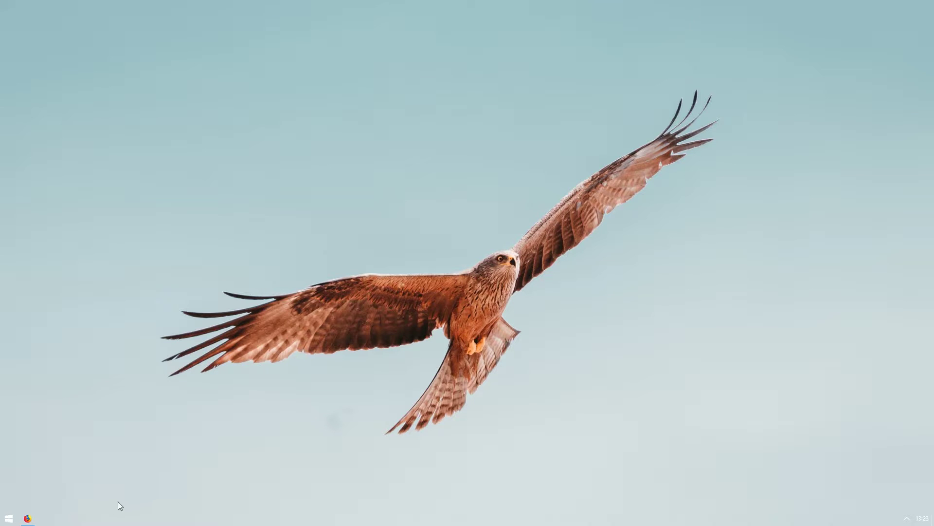
- Bring Google Maps back and centre the map on the Reichstag
left_click(27, 518)
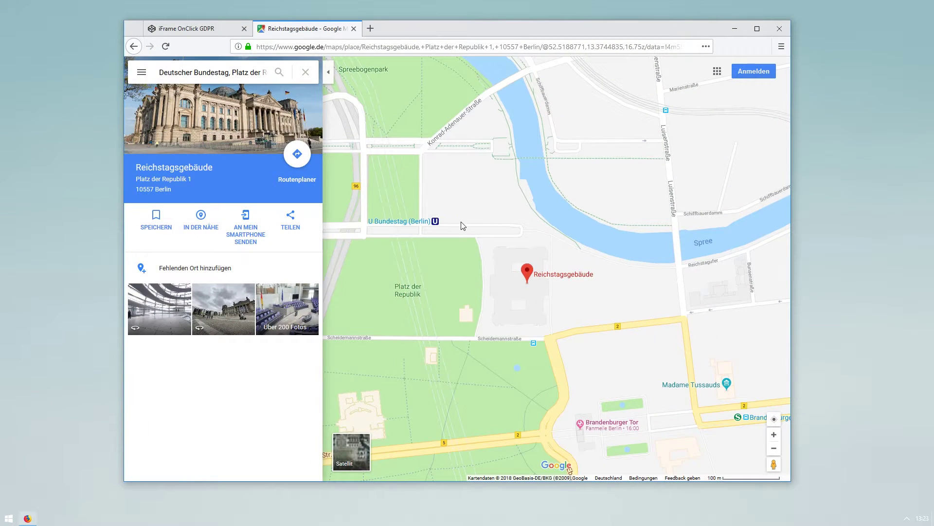
left_click_drag(463, 226, 435, 225)
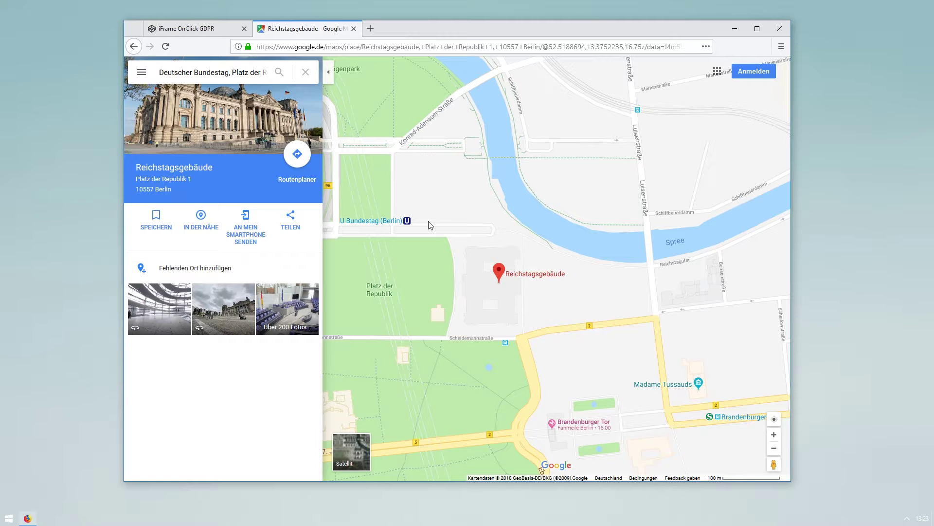
left_click_drag(534, 261, 548, 274)
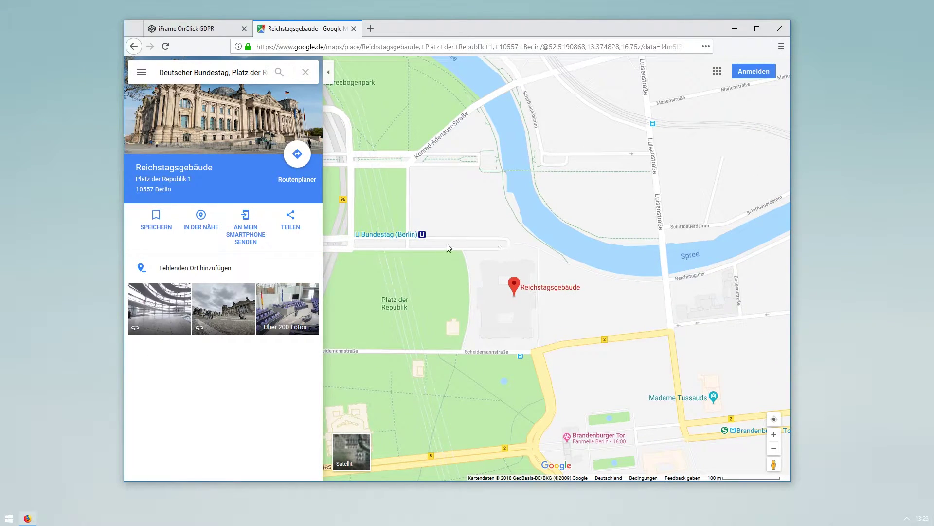
mouse_move(479, 184)
left_mouse_down()
mouse_move(466, 188)
mouse_move(468, 142)
left_mouse_up()
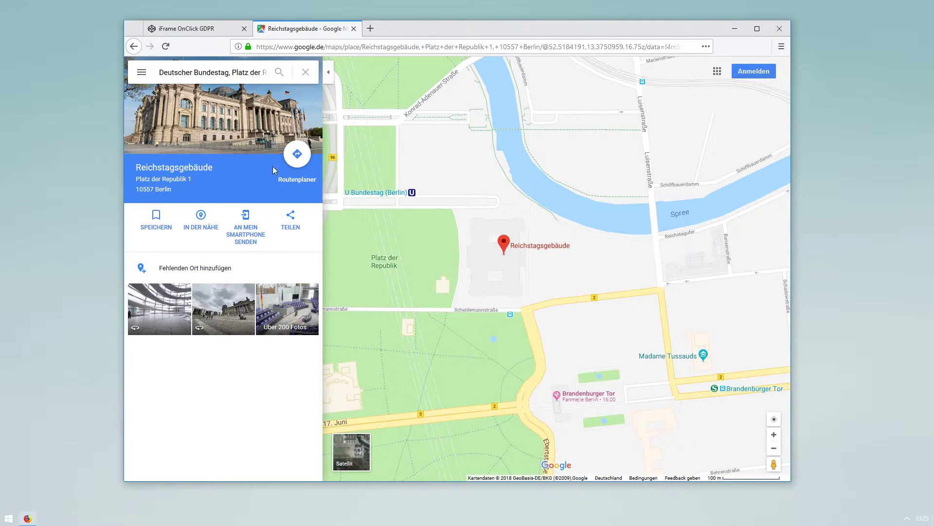
- Copy the Reichstagsgebäude iframe embed code from Karten einbetten into the pen's HTML
left_click(295, 216)
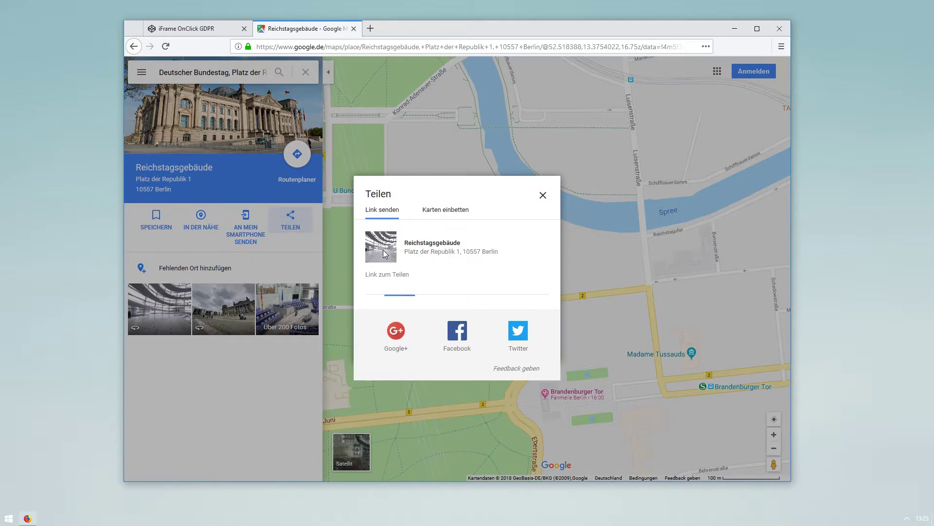
left_click(445, 209)
left_click(586, 228)
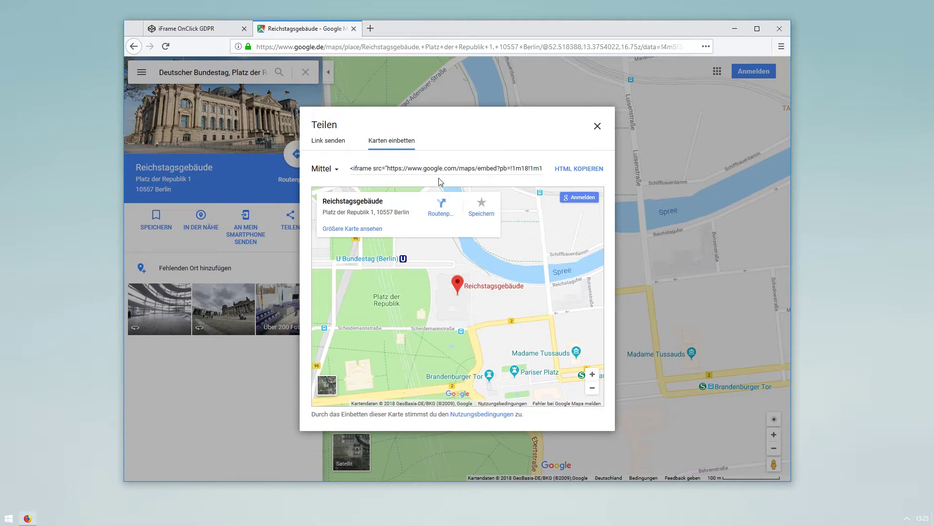
left_click(421, 167)
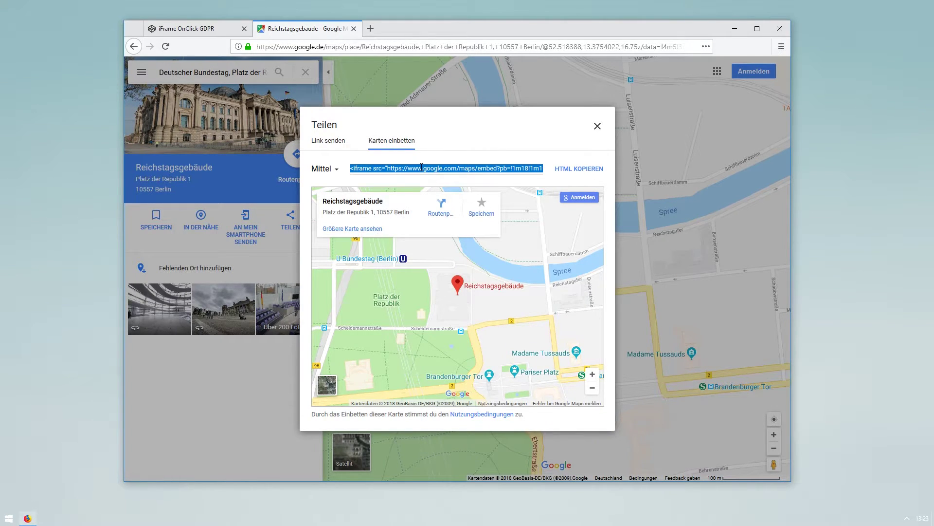
key("ctrl+c")
left_click(186, 29)
key("ctrl+v")
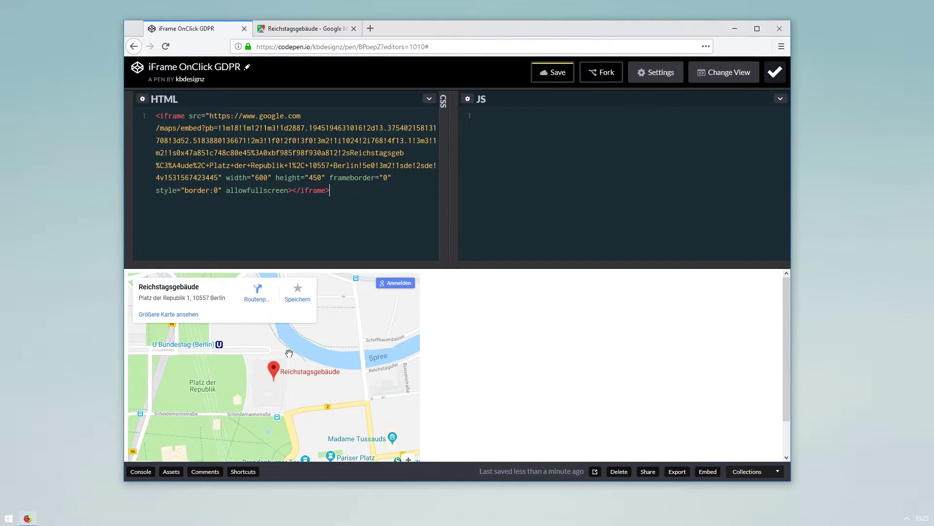
- Delete the pasted Google Maps iframe code from the HTML panel
mouse_move(255, 358)
left_mouse_down()
mouse_move(282, 364)
mouse_move(211, 363)
left_mouse_up()
mouse_move(271, 374)
left_mouse_down()
mouse_move(306, 376)
mouse_move(313, 328)
mouse_move(321, 348)
left_mouse_up()
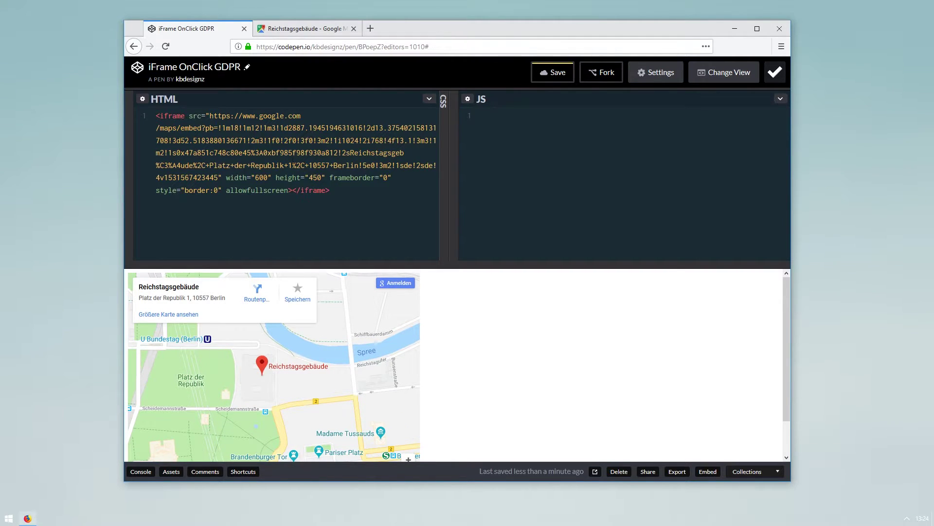
left_click_drag(350, 209, 148, 119)
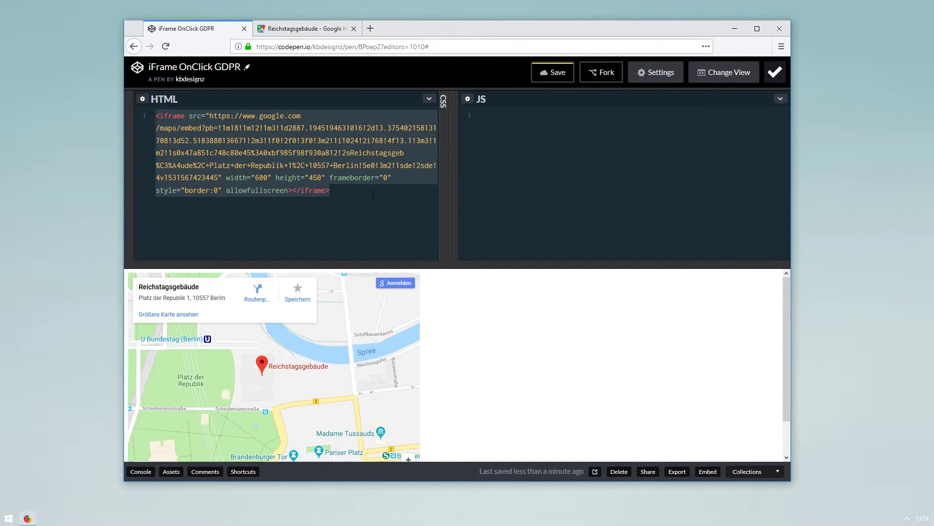
left_click_drag(373, 195, 162, 101)
key("Delete")
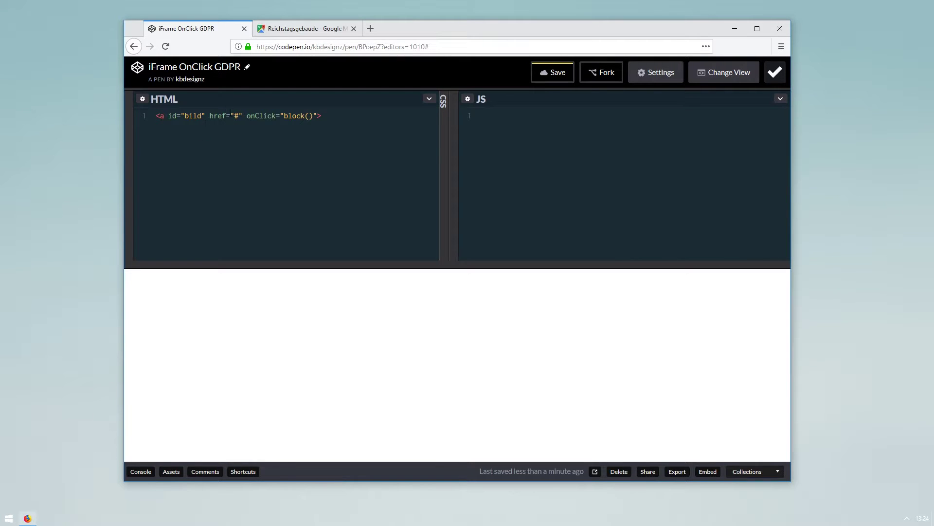
- Insert the 1000x360 placeholder image and closing </a> under the link tag
left_click_drag(160, 118, 229, 122)
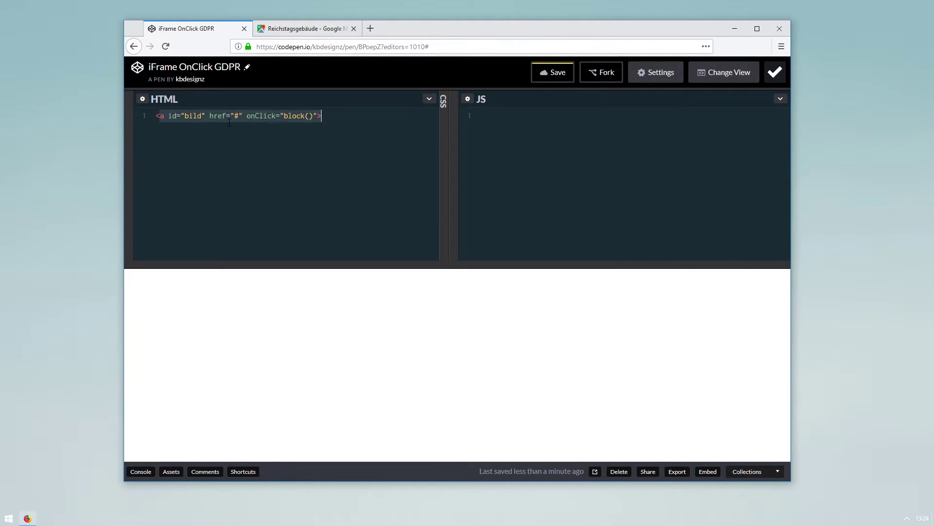
left_click(325, 125)
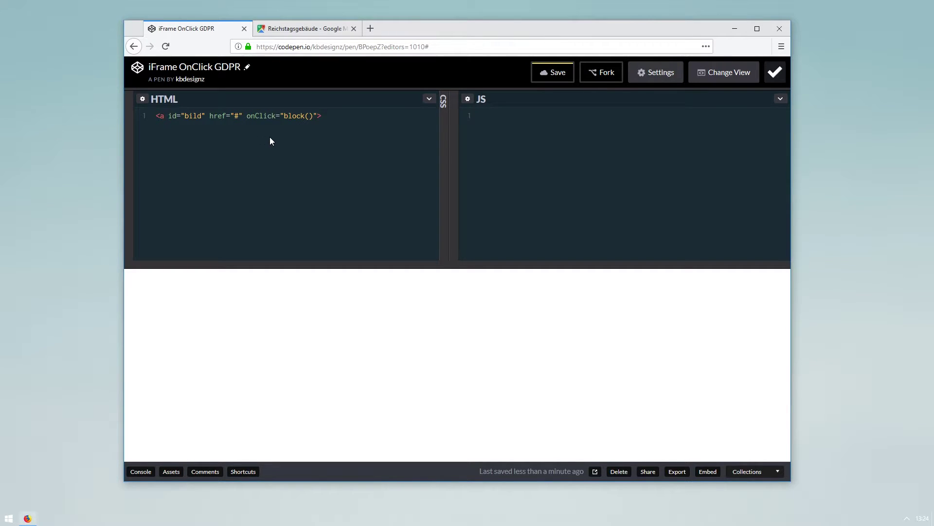
key("ctrl+v")
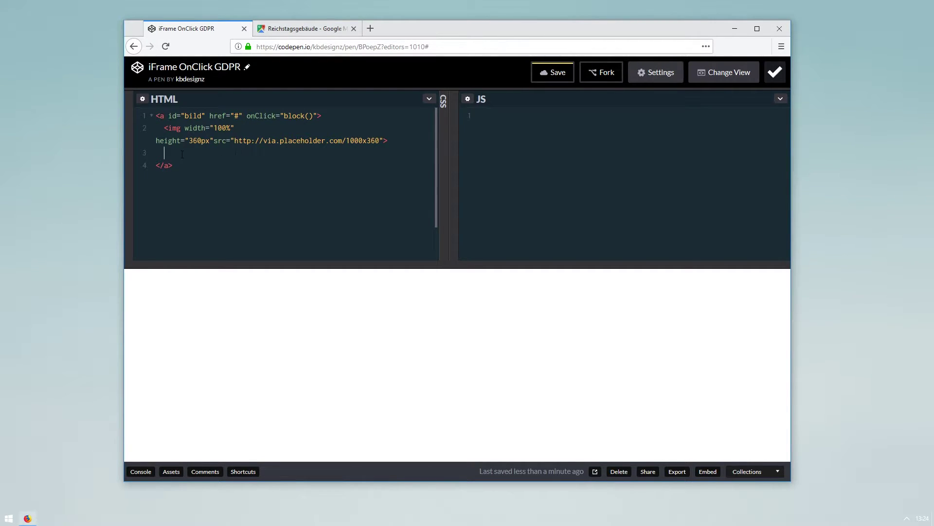
key("BackSpace")
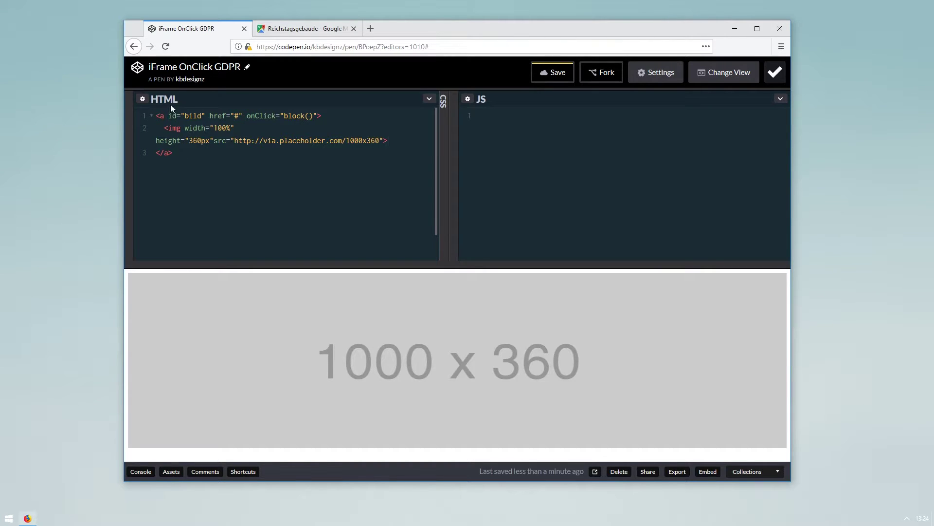
- Highlight the link's id="bild", href="#" and onClick="block()" attributes in turn
left_click(168, 115)
left_click_drag(169, 116, 205, 116)
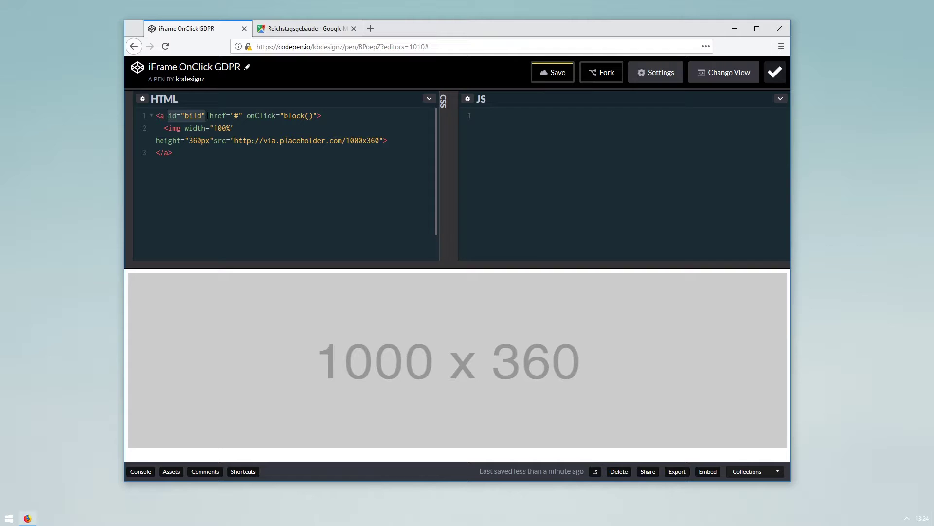
left_click(223, 116)
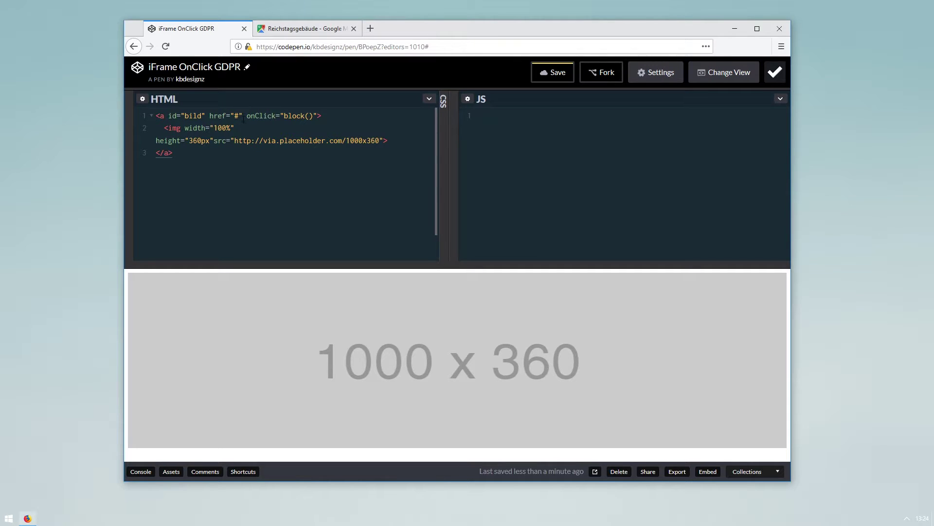
left_click_drag(242, 117, 209, 117)
left_click(239, 116)
left_click_drag(247, 115, 318, 115)
left_click(309, 115)
- Write an empty function block(){} in the JS panel
left_click(548, 145)
type("function block(){")
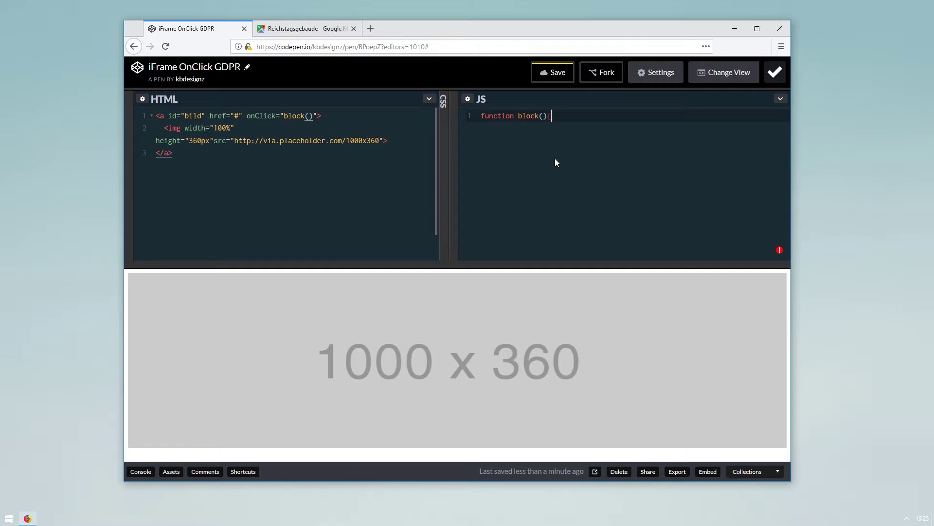
type("}")
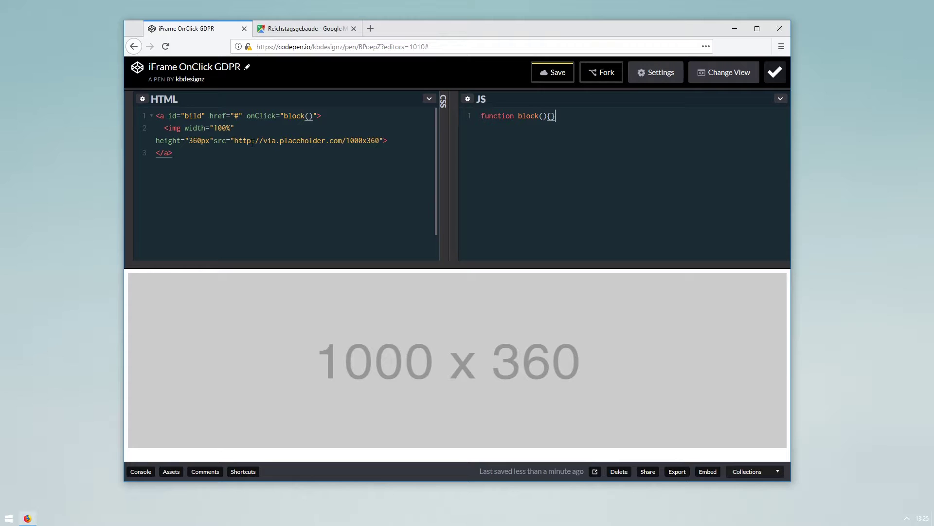
- Highlight the <a tag, block() line and image line, then return to the Maps embed code
left_click(247, 141)
left_click_drag(164, 115, 156, 117)
left_click(156, 116)
left_click_drag(555, 116, 445, 119)
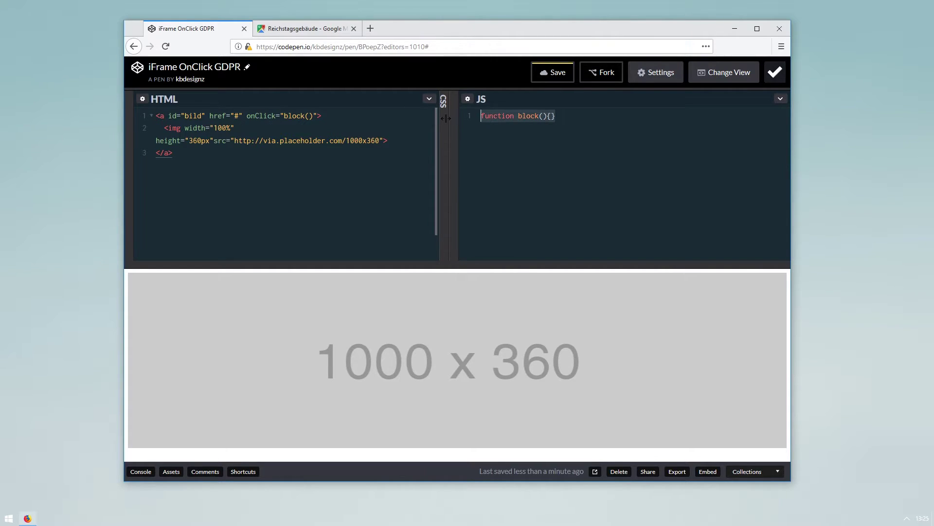
left_click(346, 136)
left_click(160, 120)
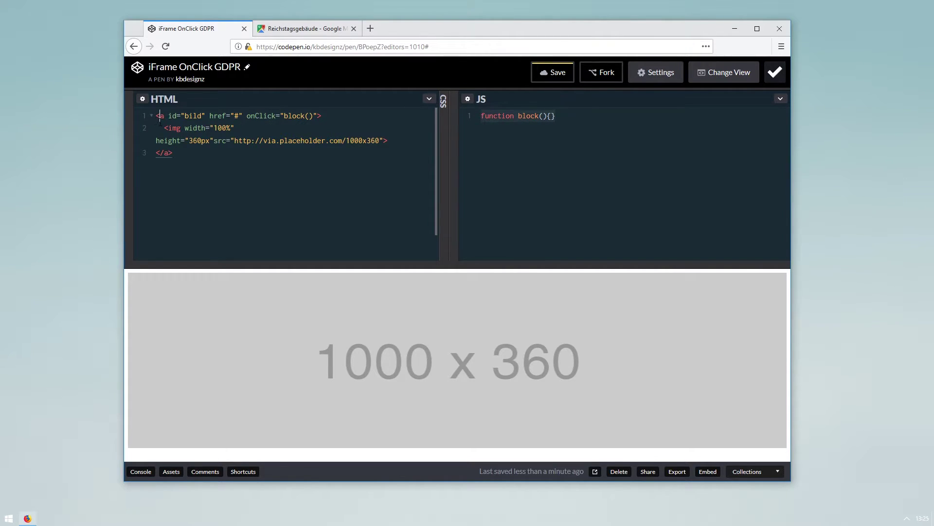
left_click_drag(160, 127, 399, 145)
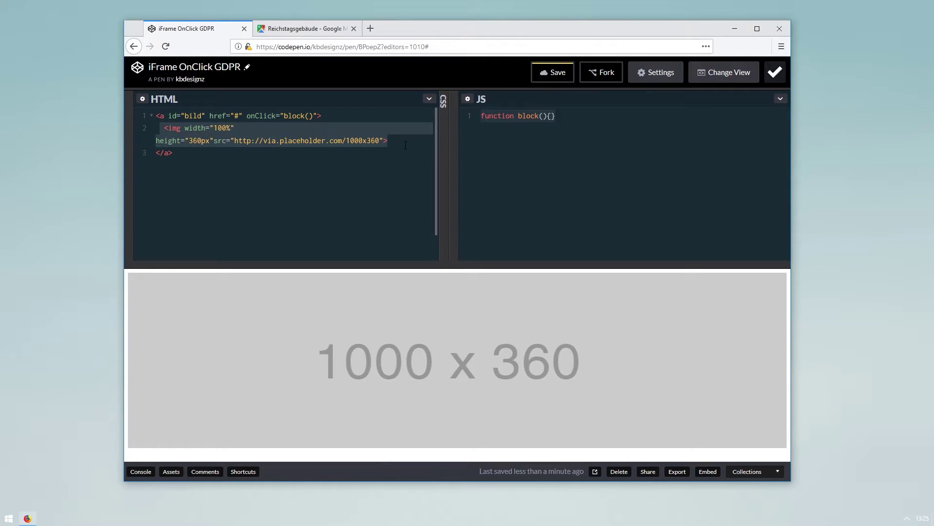
left_click(215, 128)
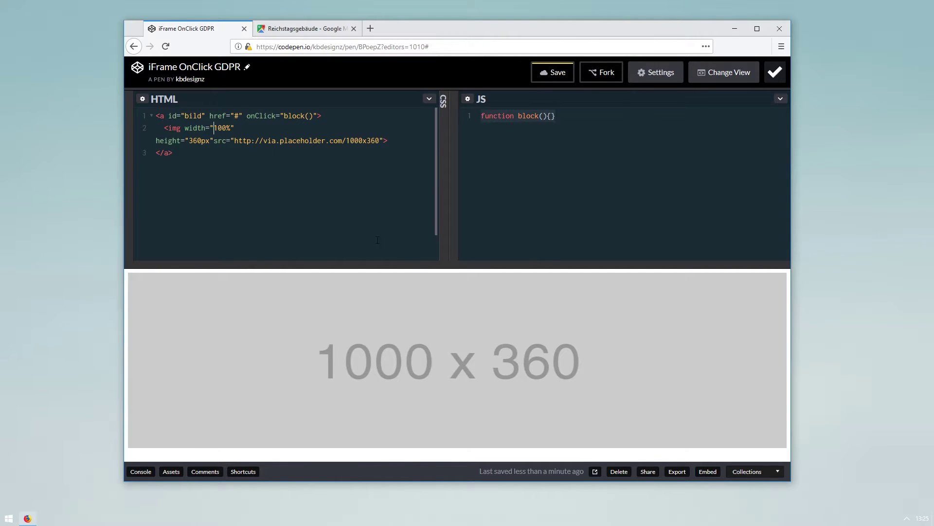
left_click(293, 29)
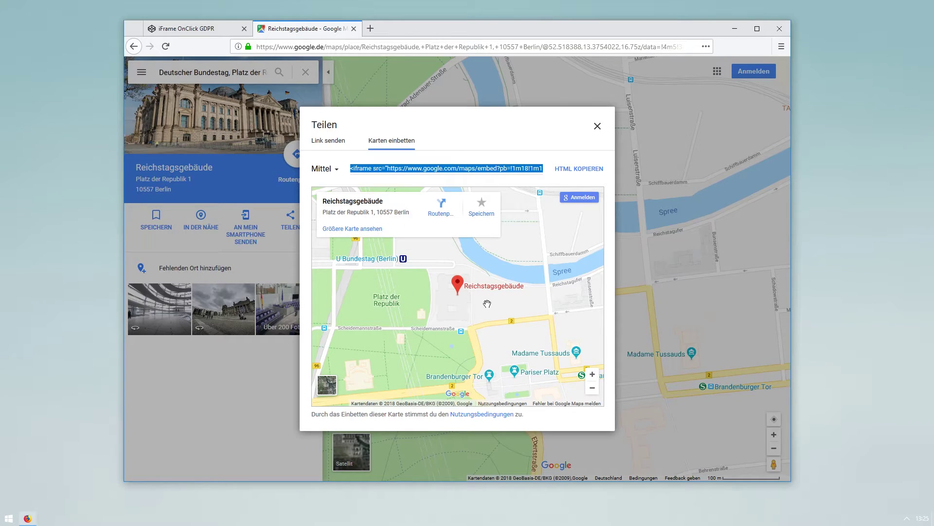
- Pan the Karten einbetten preview around the Reichstag, then return to the iFrame OnClick GDPR pen
mouse_move(491, 302)
left_mouse_down()
mouse_move(408, 328)
mouse_move(466, 296)
left_mouse_up()
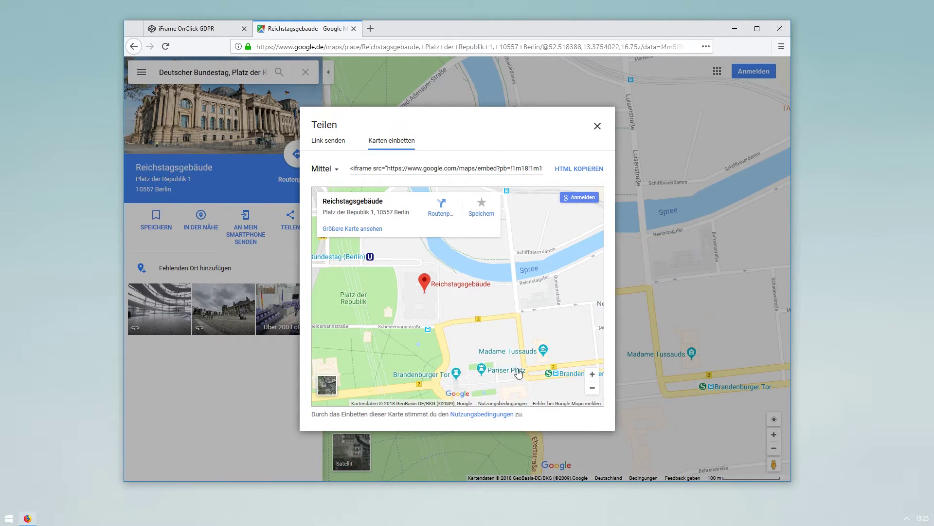
left_click_drag(519, 342, 460, 372)
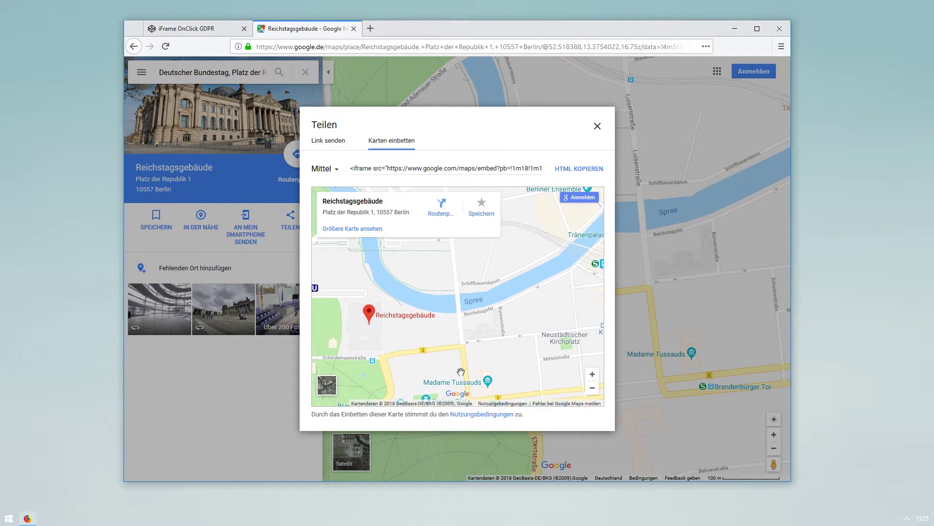
left_click_drag(400, 353, 465, 356)
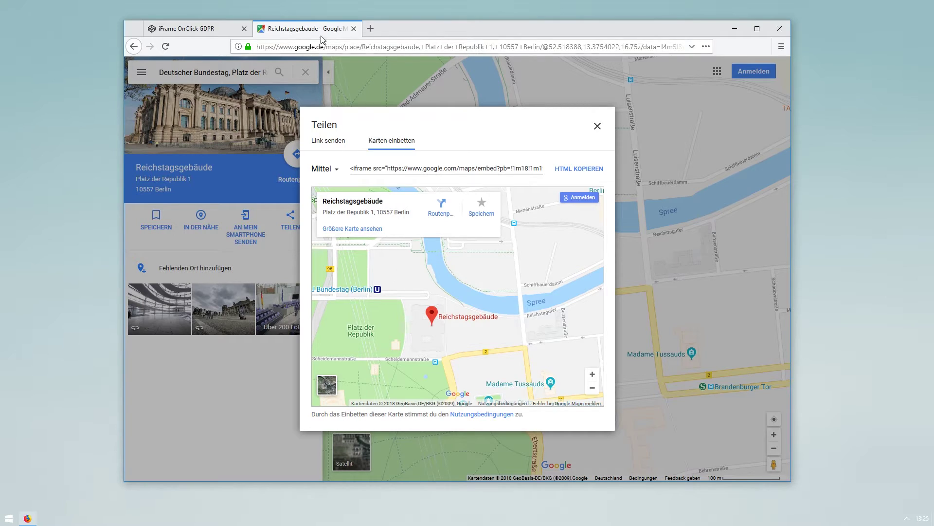
left_click(210, 32)
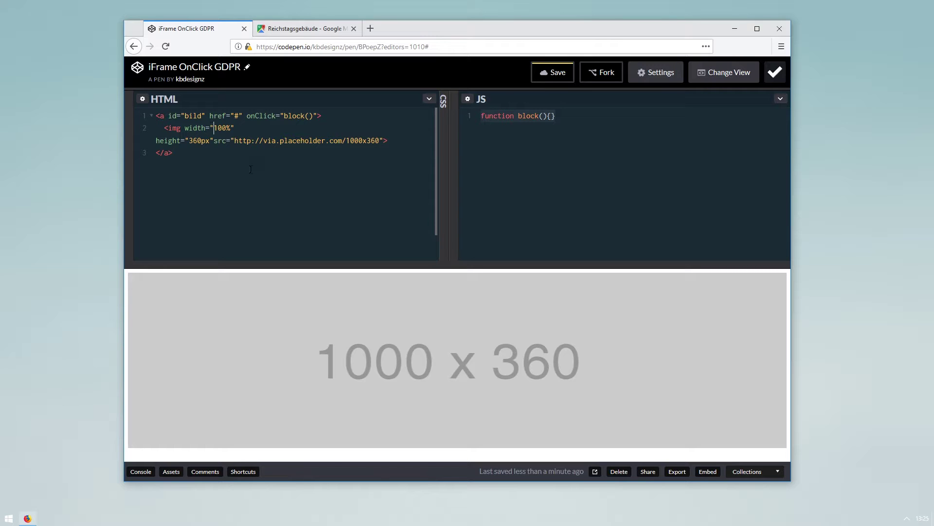
- Add blank lines below the closing link tag to make room for the iframe
left_click(204, 142)
scroll(317, 192, "down", 1)
scroll(272, 188, "up", 1)
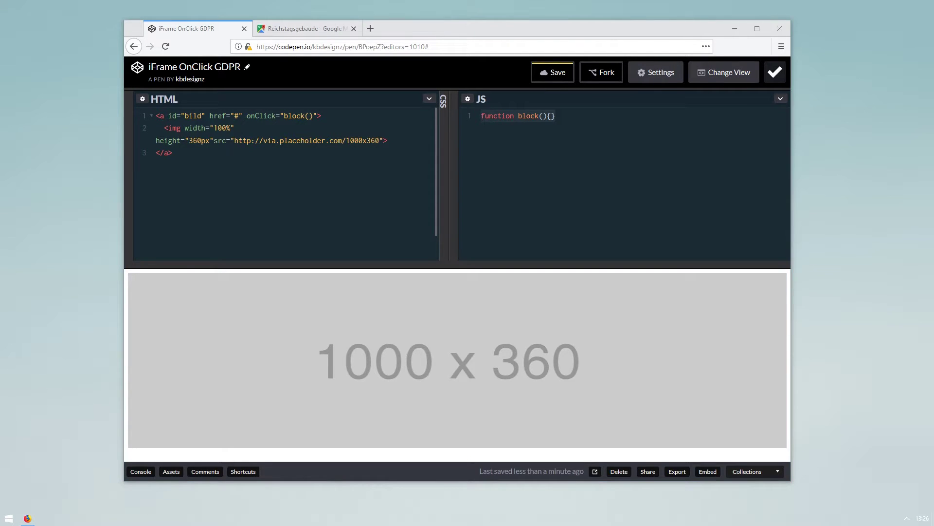
left_click(216, 181)
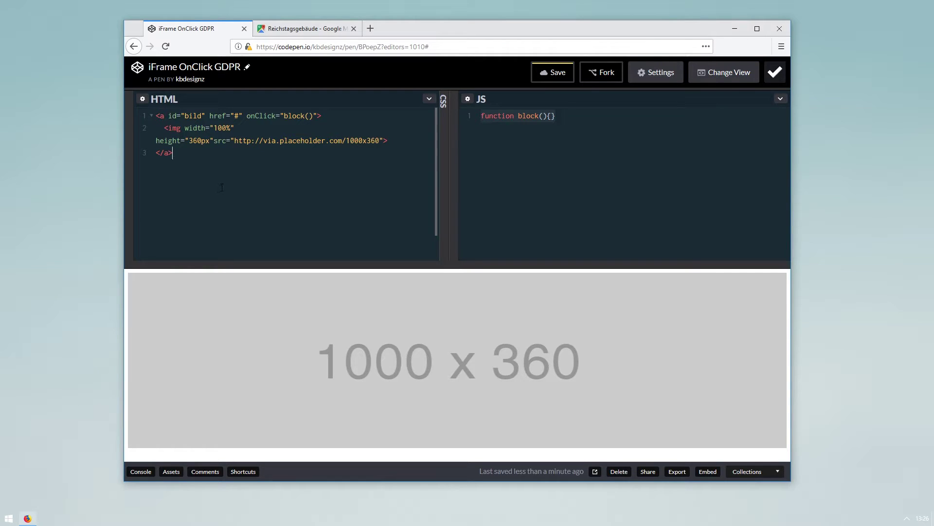
key("Return")
key("Return")
left_click(297, 30)
left_click(190, 29)
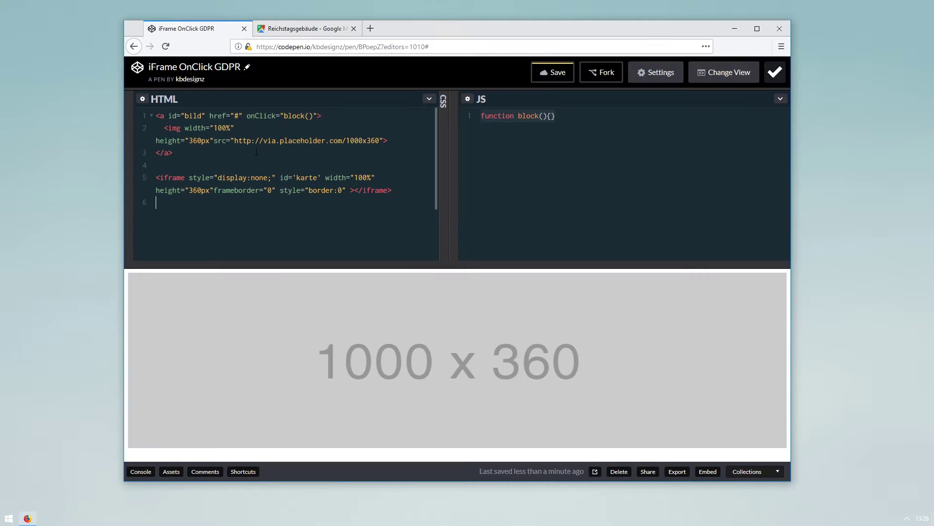
- Select the iframe line's attributes and compare them with the Google Maps embed code
left_click(188, 178)
triple_click(190, 177)
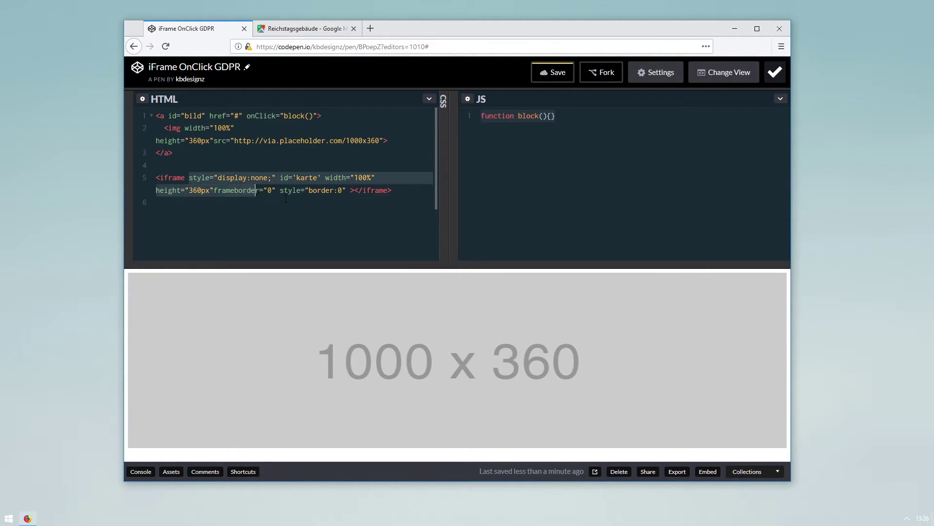
left_click(346, 178)
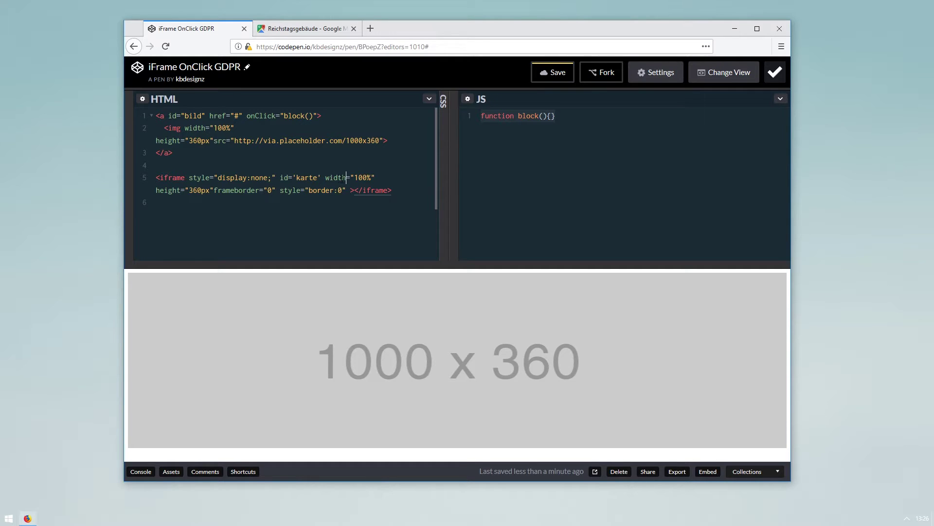
left_click_drag(348, 192, 188, 178)
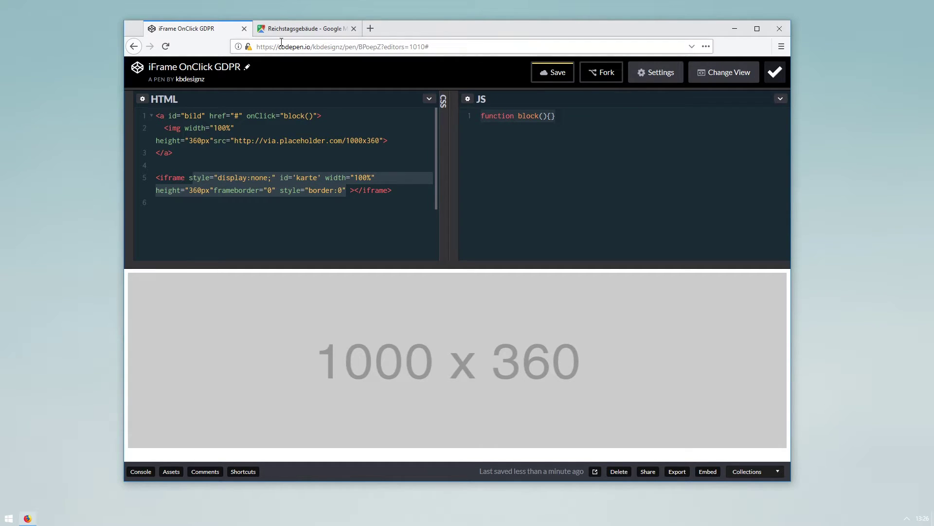
left_click(297, 29)
left_click(422, 170)
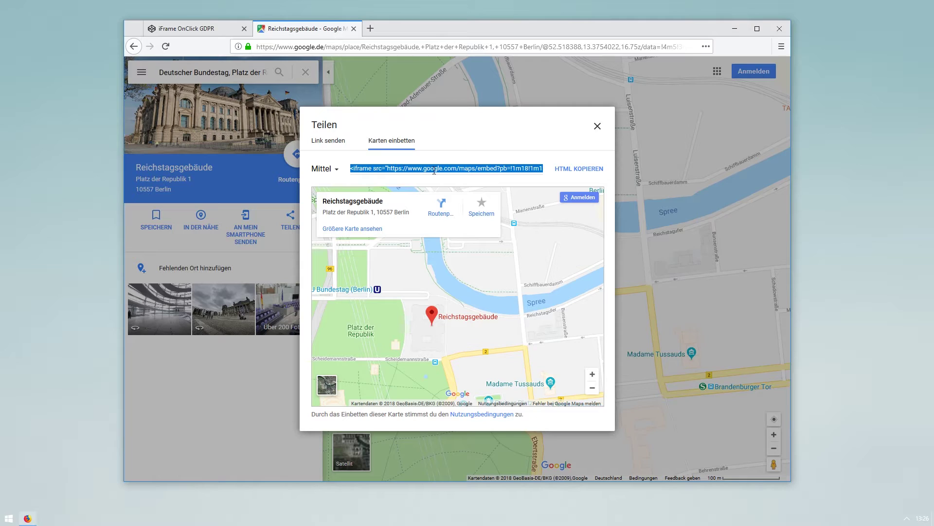
left_click(198, 29)
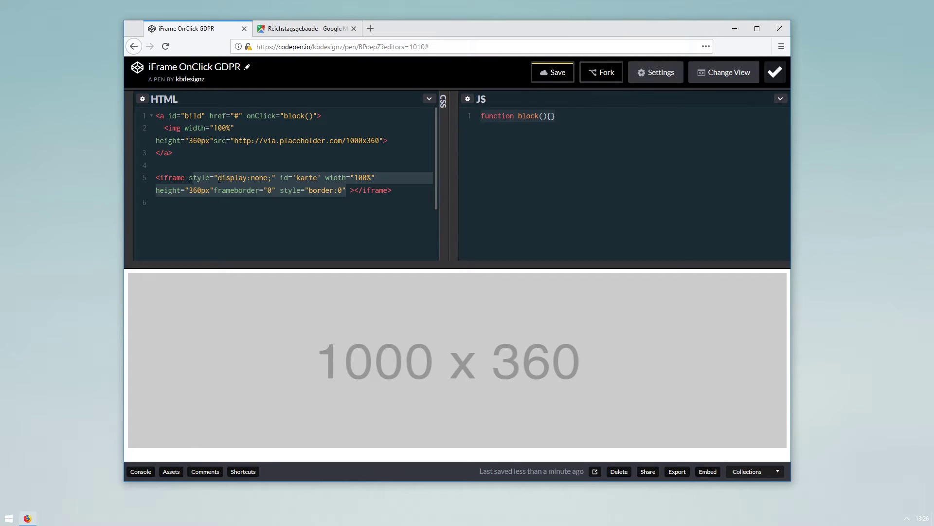
- Point out the iframe's display:none style, karte id, and width and height attributes
left_click(189, 178)
left_click_drag(189, 177, 275, 177)
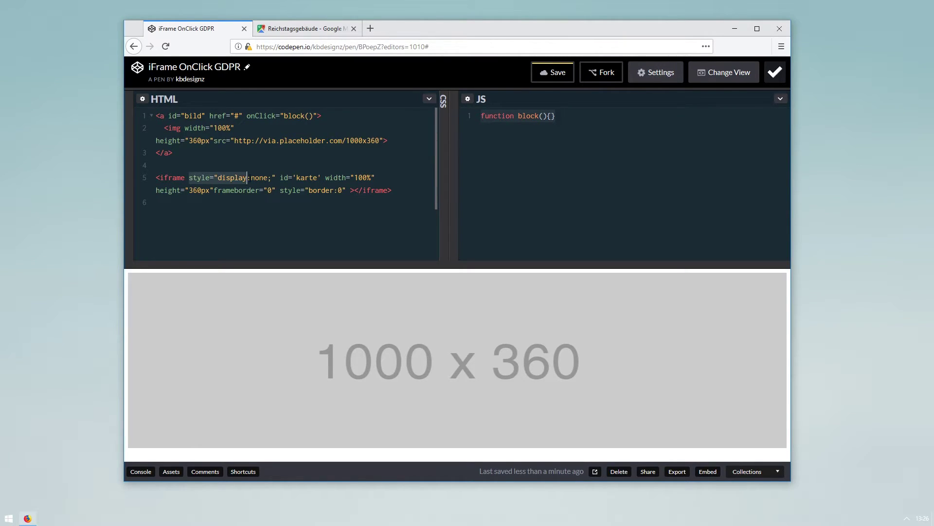
left_click(275, 178)
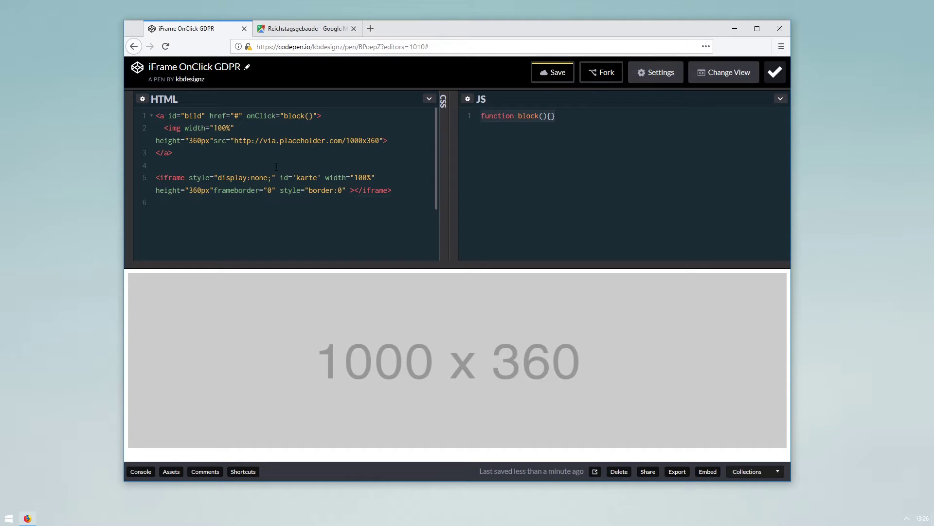
scroll(277, 167, "down", 3)
scroll(270, 190, "up", 3)
scroll(227, 178, "down", 3)
scroll(272, 178, "up", 3)
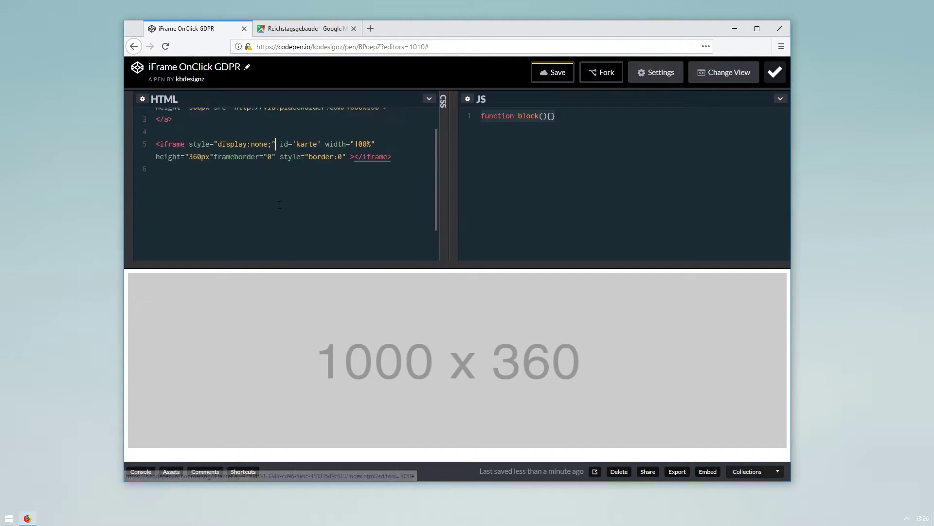
left_click_drag(279, 177, 375, 177)
left_click(321, 178)
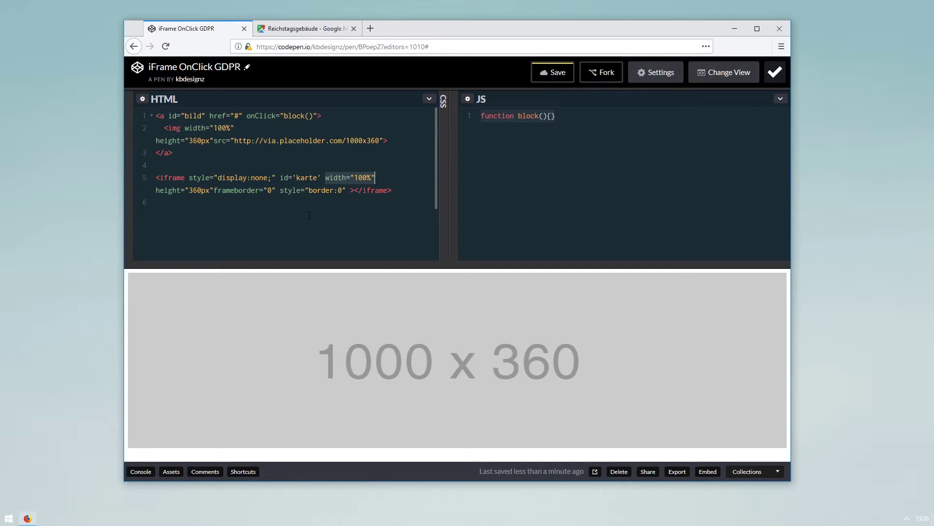
left_click_drag(156, 190, 213, 190)
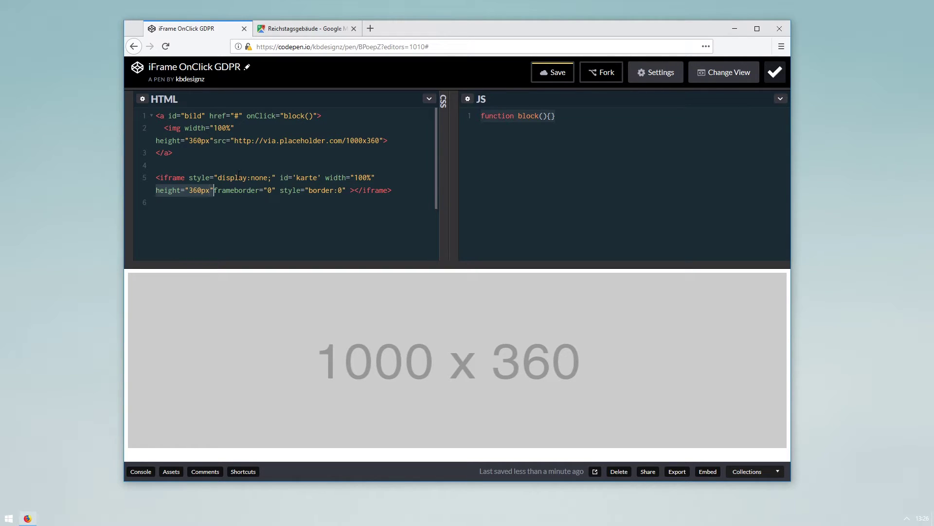
left_click(354, 140)
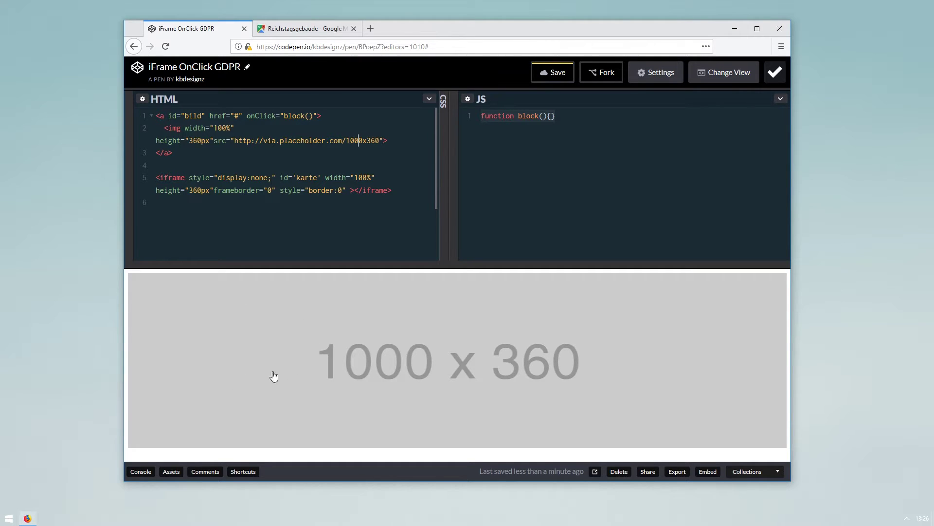
- Highlight the iframe's border:0 style and its attribute run from style through border:0
left_click(214, 191)
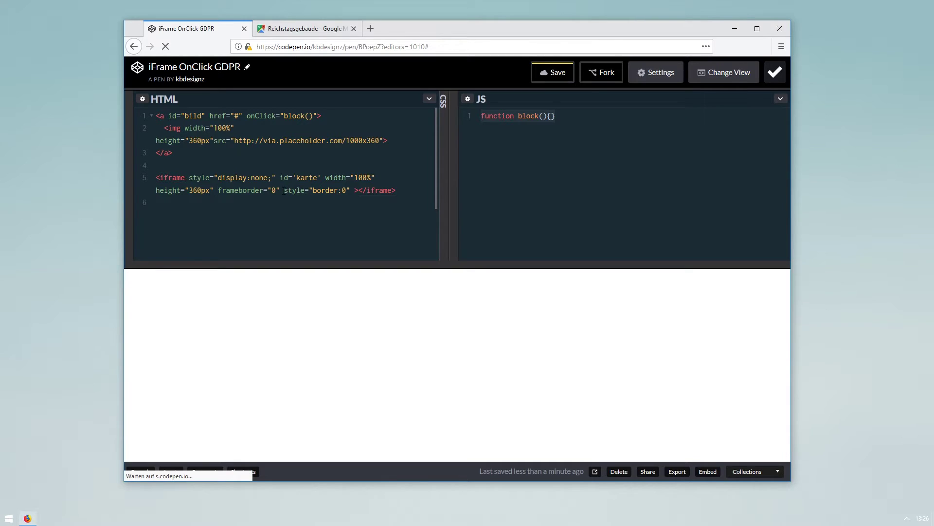
left_click_drag(285, 191, 350, 191)
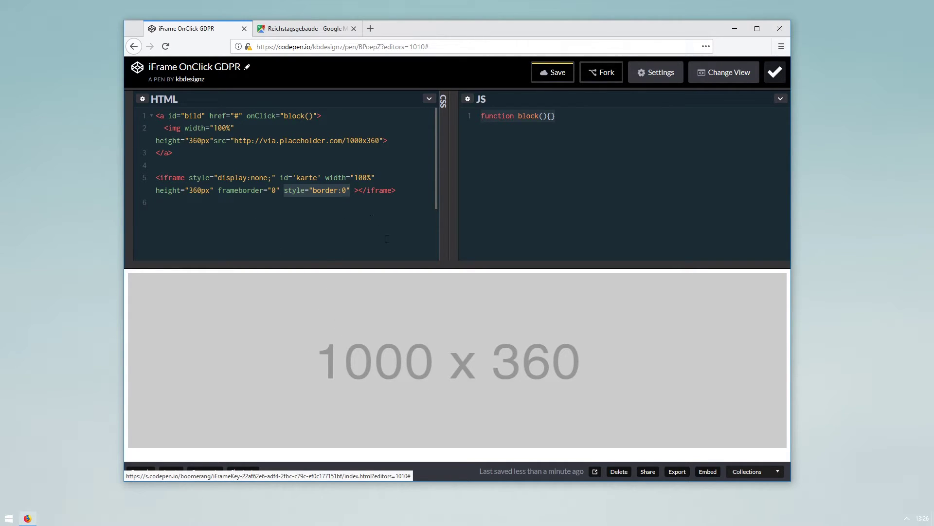
left_click(346, 190)
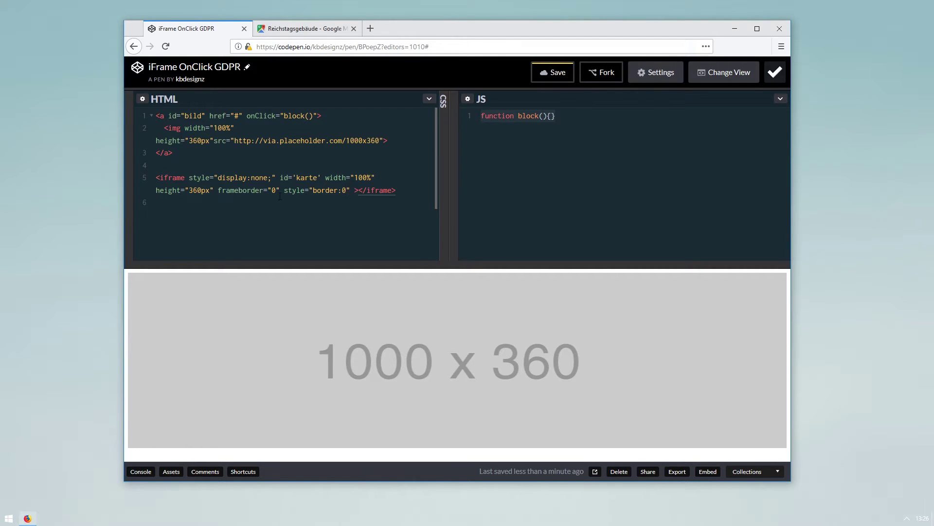
left_click(326, 178)
left_click(342, 189)
mouse_move(349, 191)
left_mouse_down()
mouse_move(309, 178)
mouse_move(325, 177)
left_mouse_up()
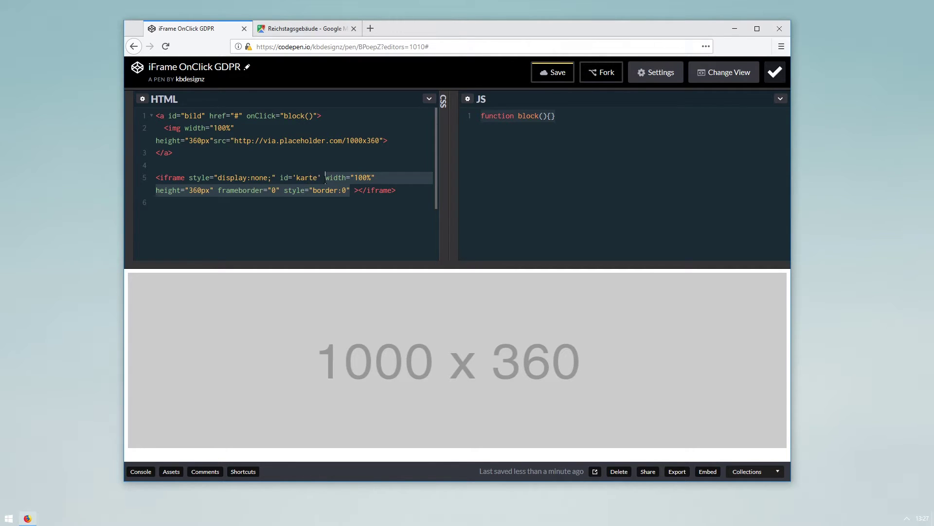
left_click(305, 177)
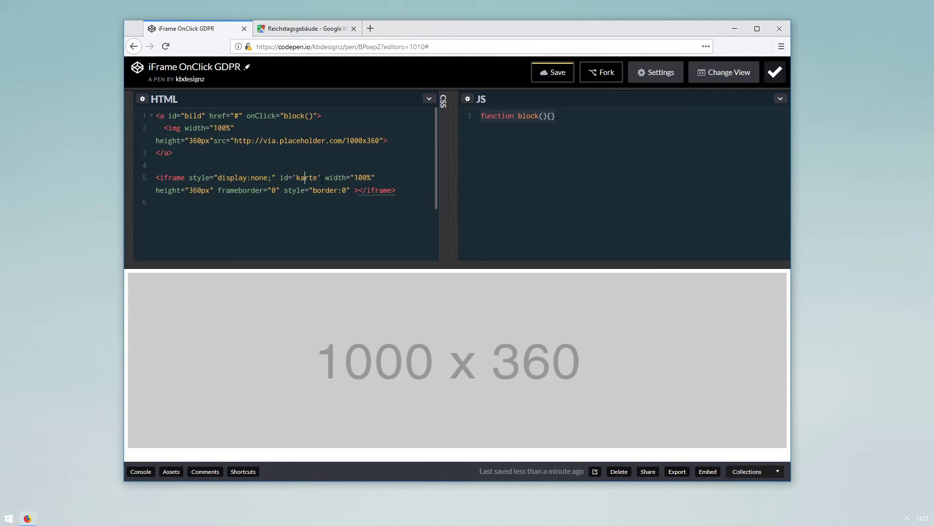
left_click_drag(322, 177, 189, 177)
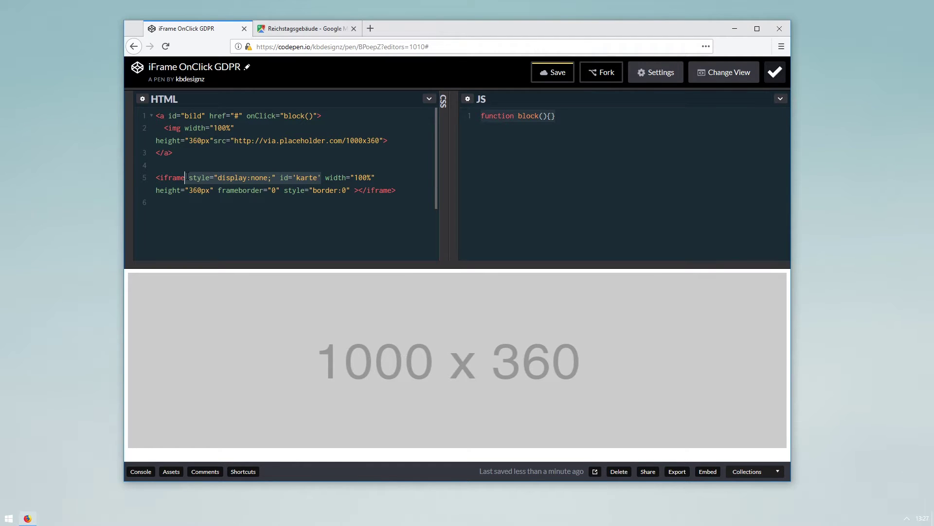
left_click(209, 178)
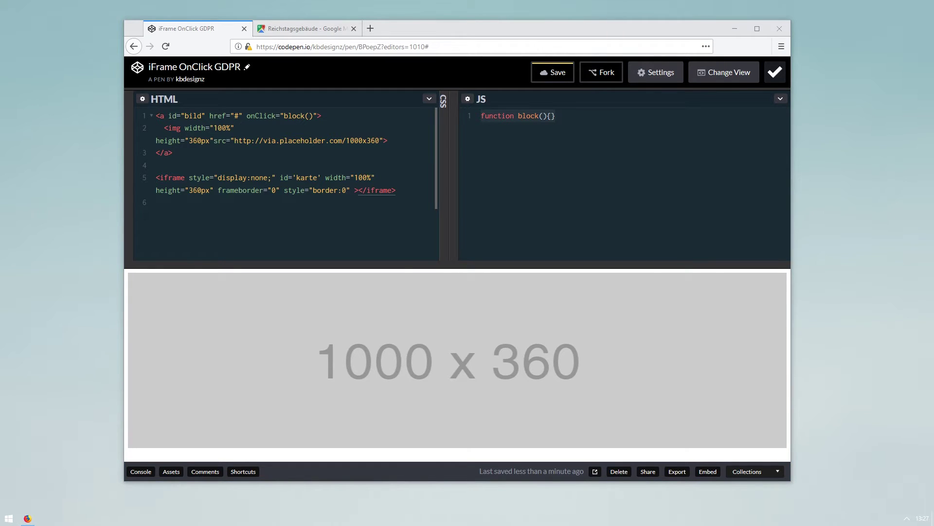
left_click(551, 116)
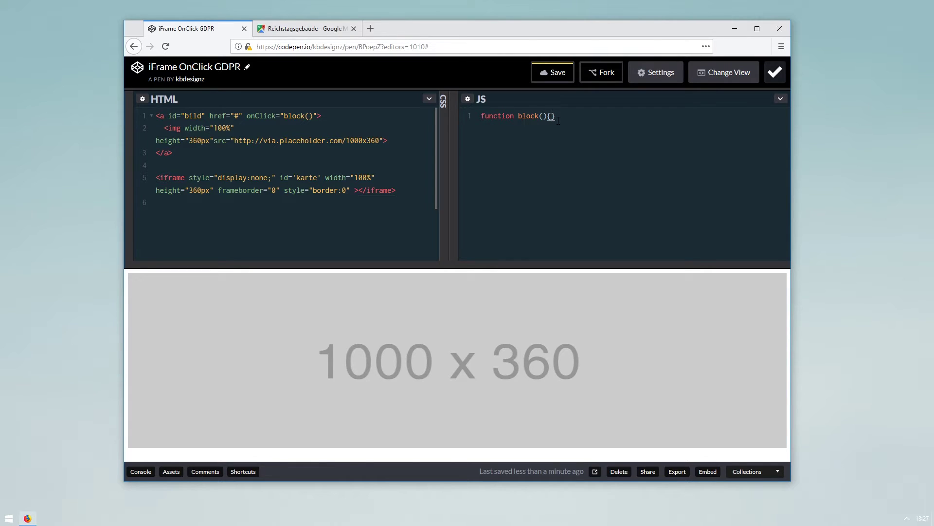
- Paste the block() body that sets karte's map URL and swaps bild and karte display
key("Return")
key("ctrl+v")
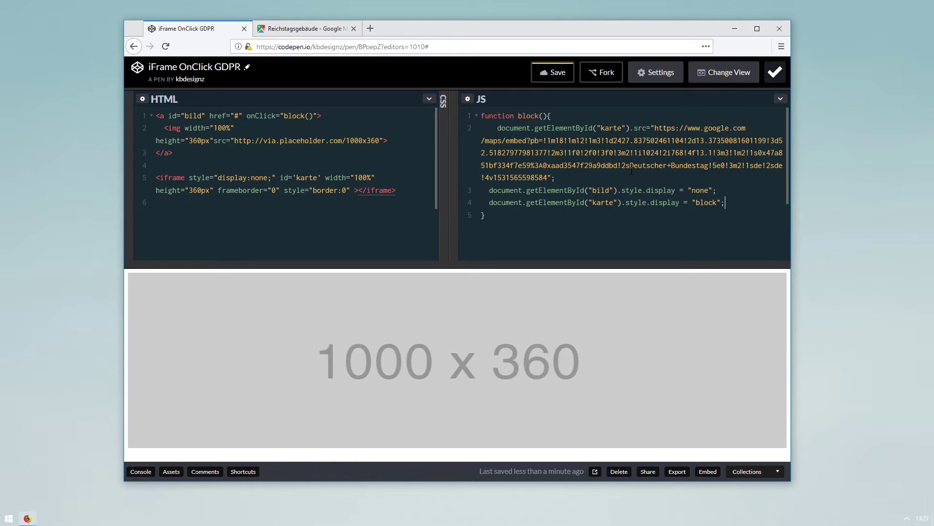
left_click_drag(496, 128, 621, 177)
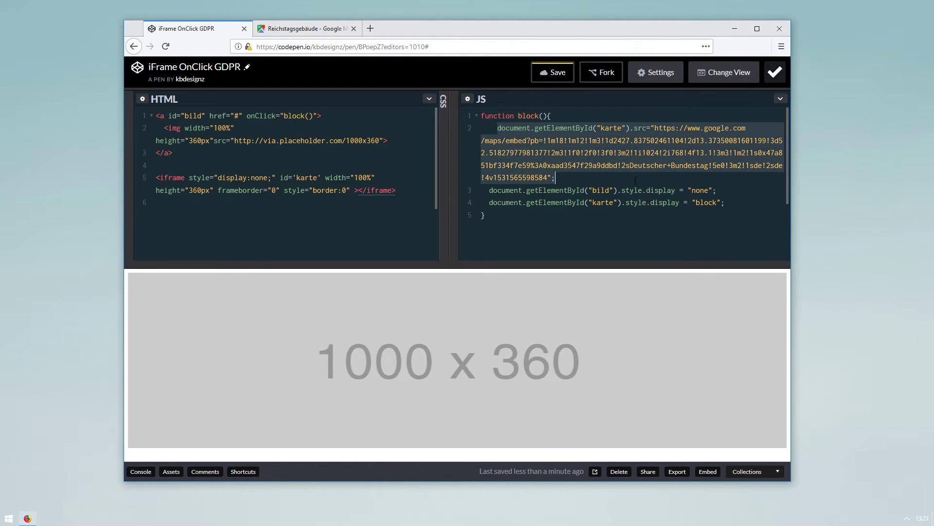
left_click(576, 190)
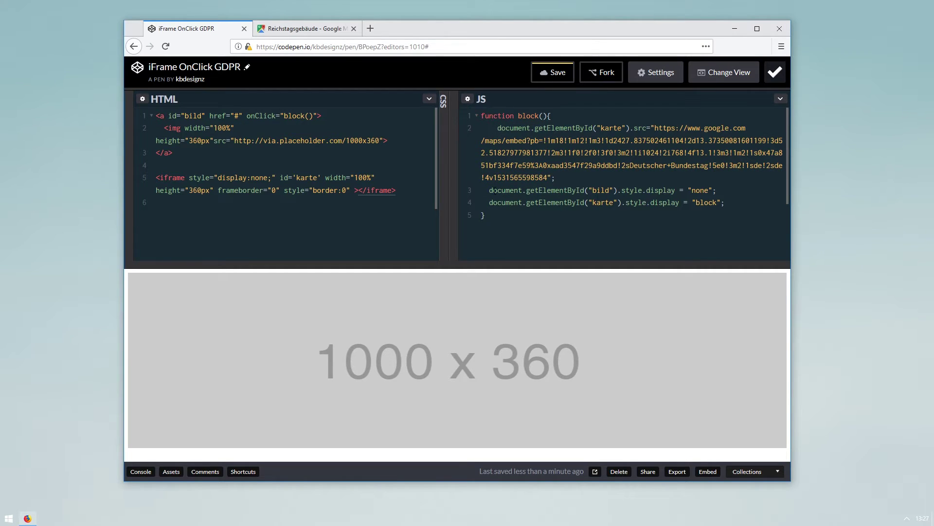
left_click_drag(489, 189, 732, 201)
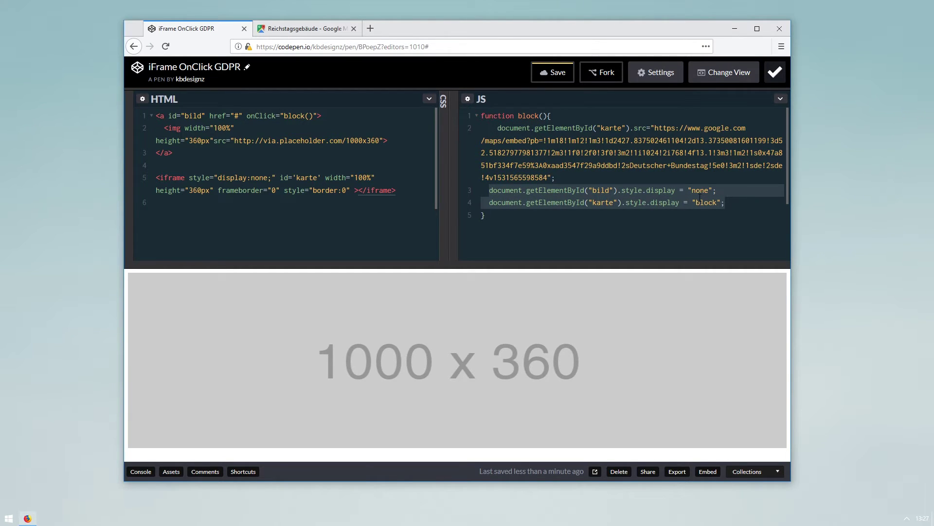
left_click(577, 140)
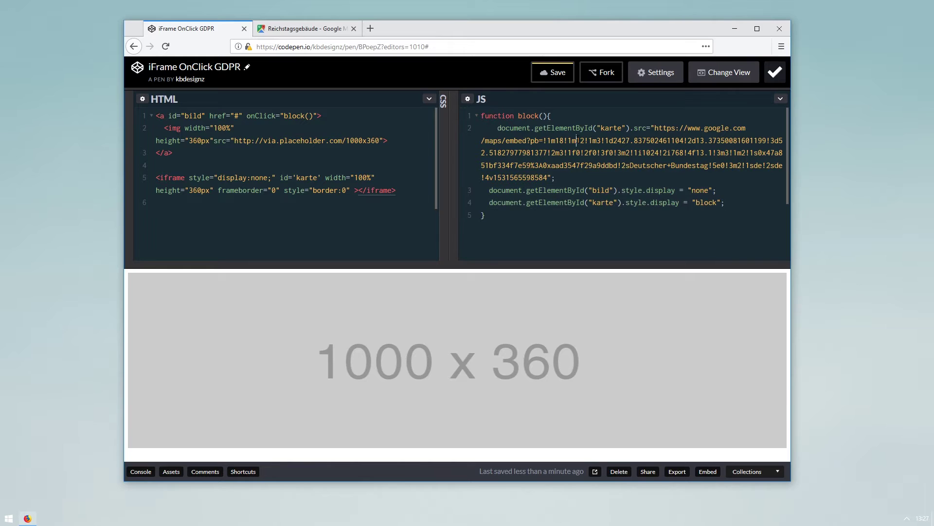
- Undo the accidental move on JS line 2, then highlight the karte iframe and src assignment
left_click_drag(497, 127, 577, 130)
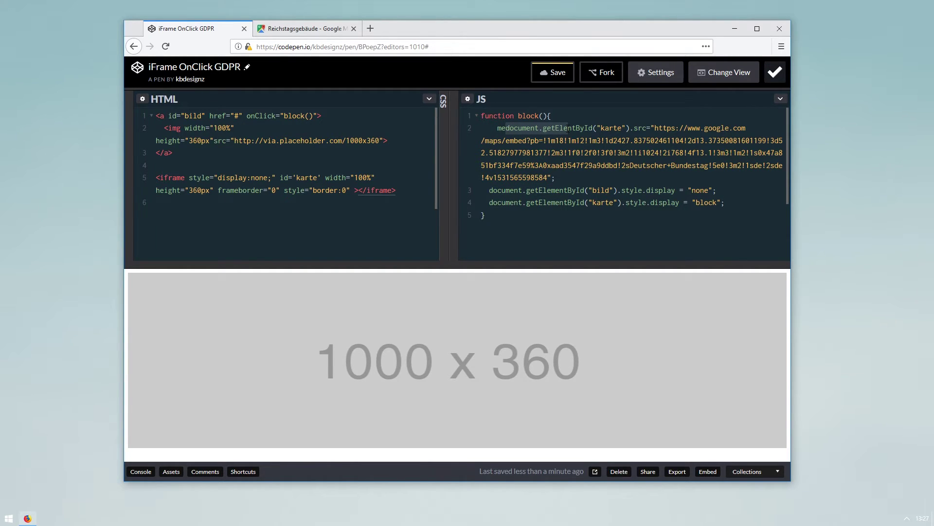
key("ctrl+z")
left_click(610, 128)
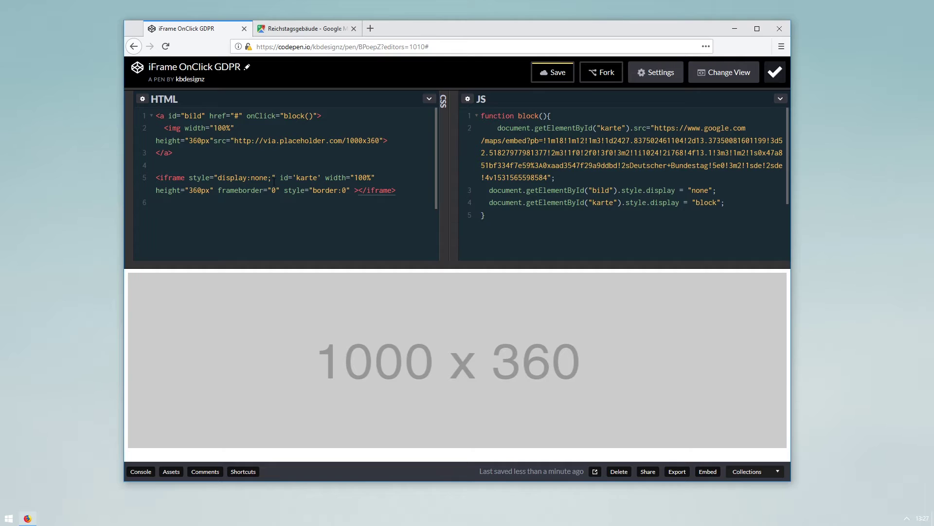
left_click_drag(396, 190, 157, 177)
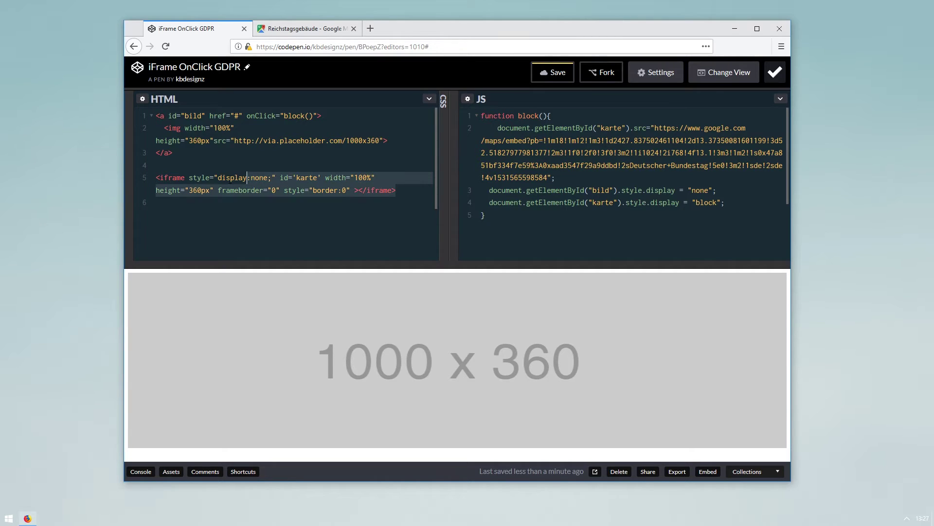
left_click(622, 153)
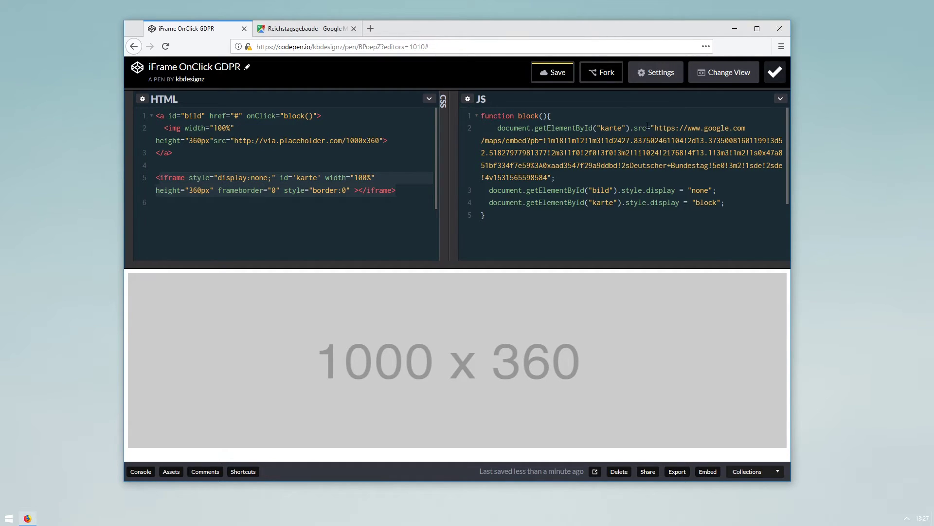
left_click_drag(634, 128, 548, 178)
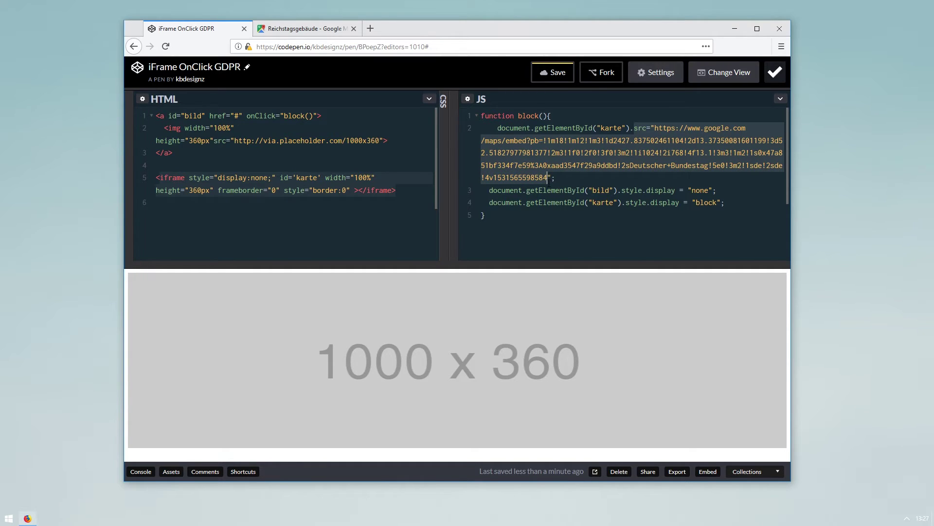
left_click_drag(548, 178, 552, 177)
left_click(304, 29)
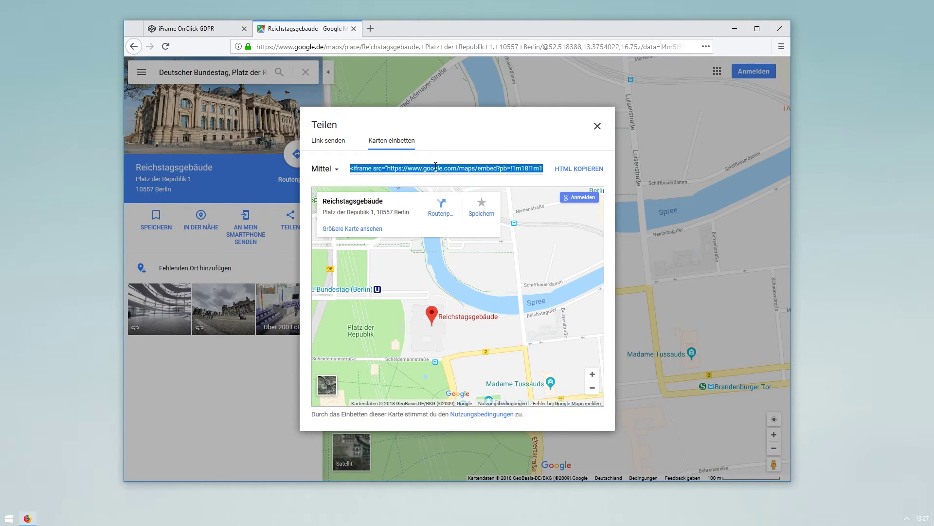
right_click(436, 165)
left_click(458, 196)
left_click(194, 28)
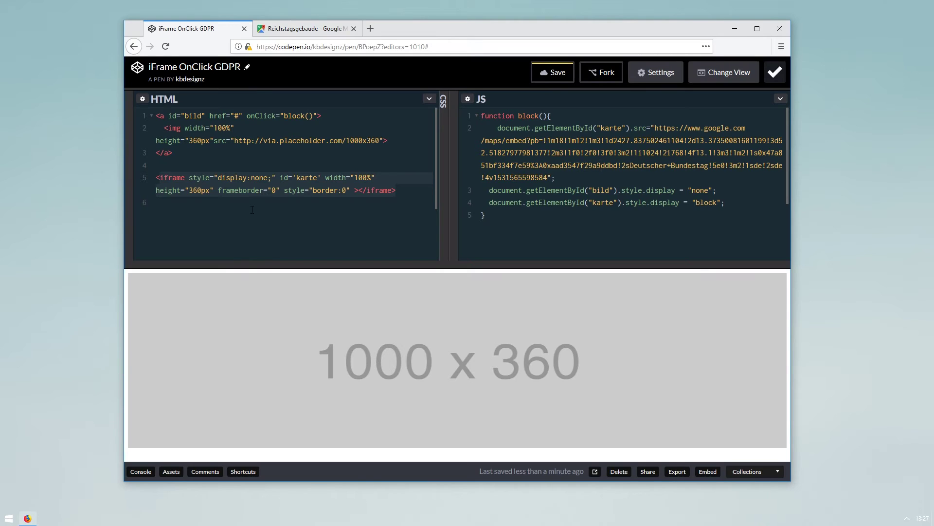
left_click(252, 210)
key("ctrl+v")
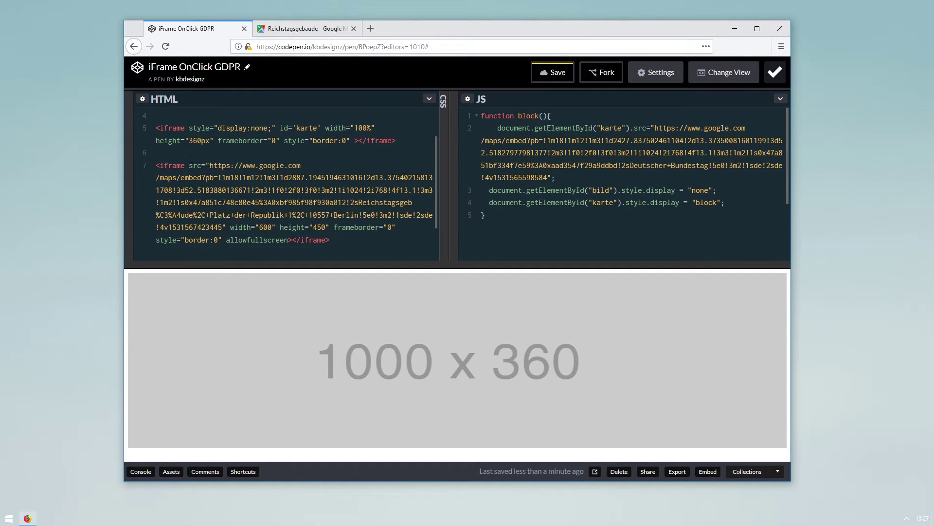
left_click_drag(189, 165, 231, 228)
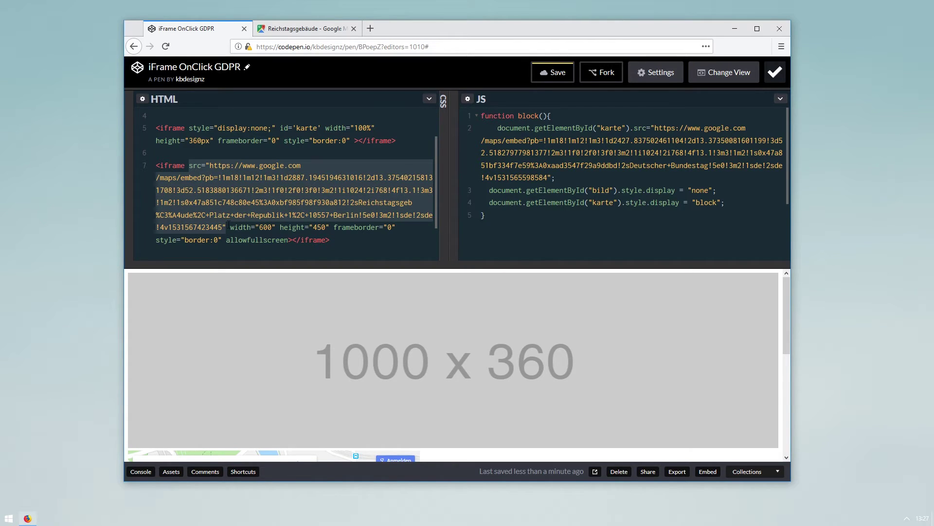
left_click(227, 226)
left_click_drag(222, 227, 210, 166)
left_click_drag(655, 128, 547, 178)
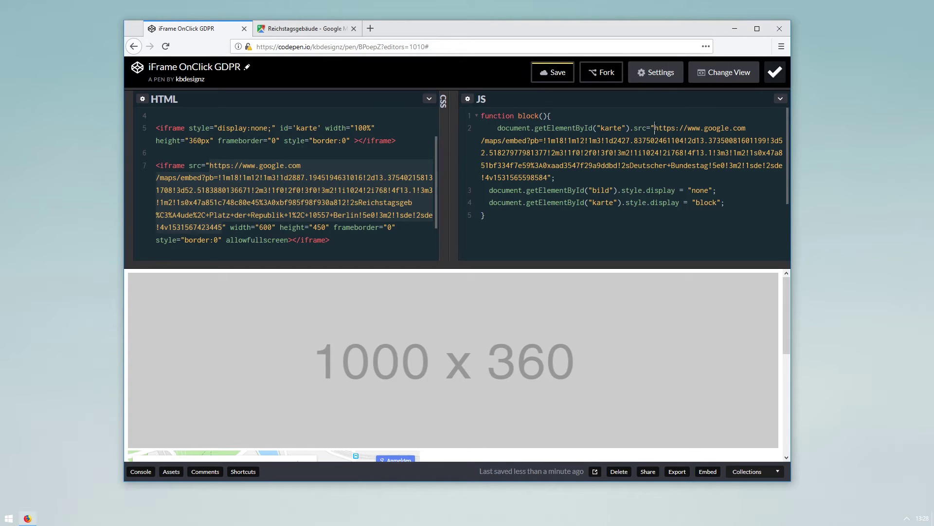
left_click(227, 175)
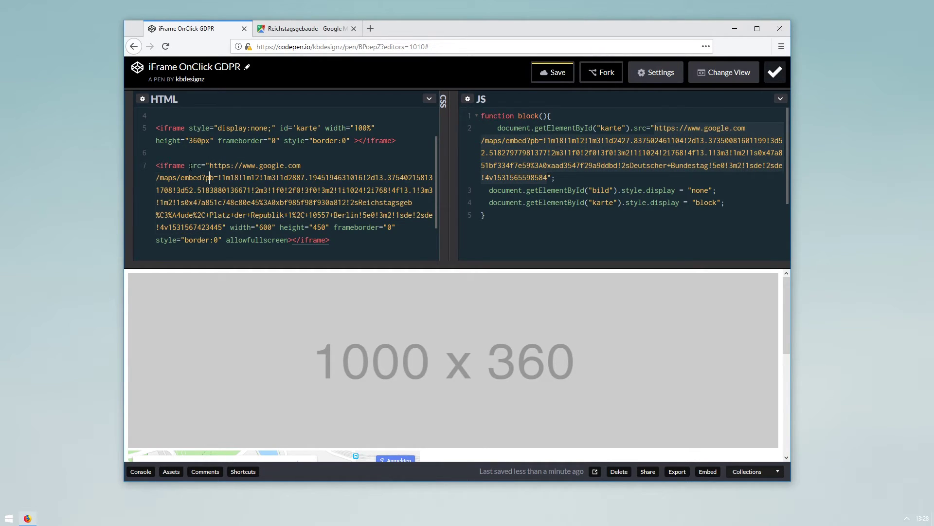
left_click_drag(340, 243, 156, 166)
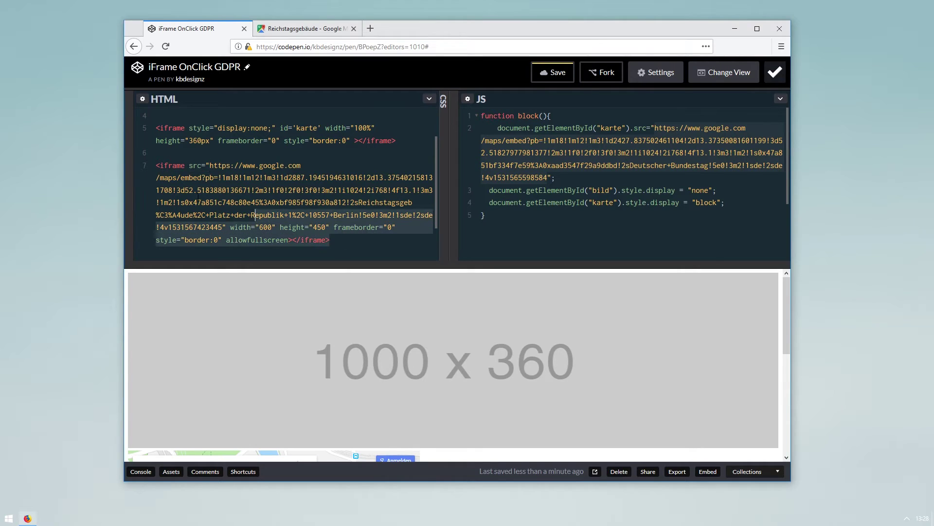
key("BackSpace")
key("BackSpace")
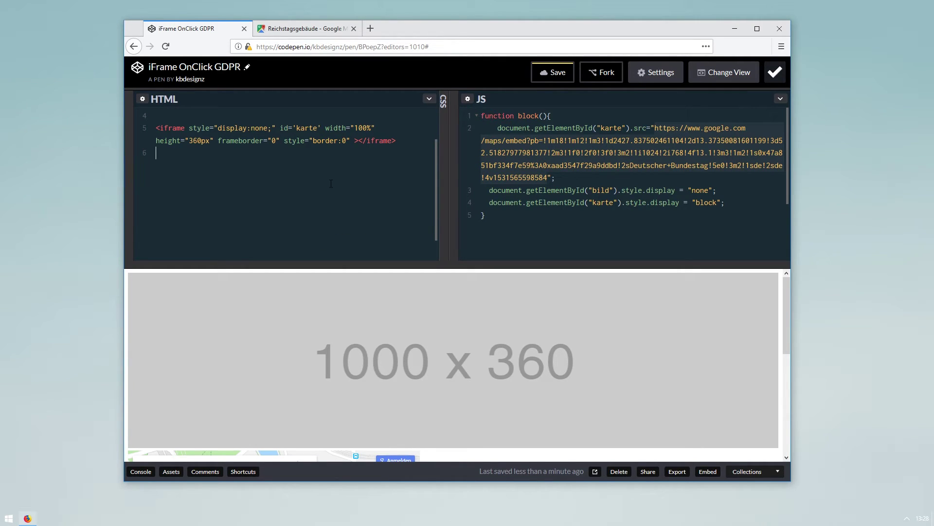
key("BackSpace")
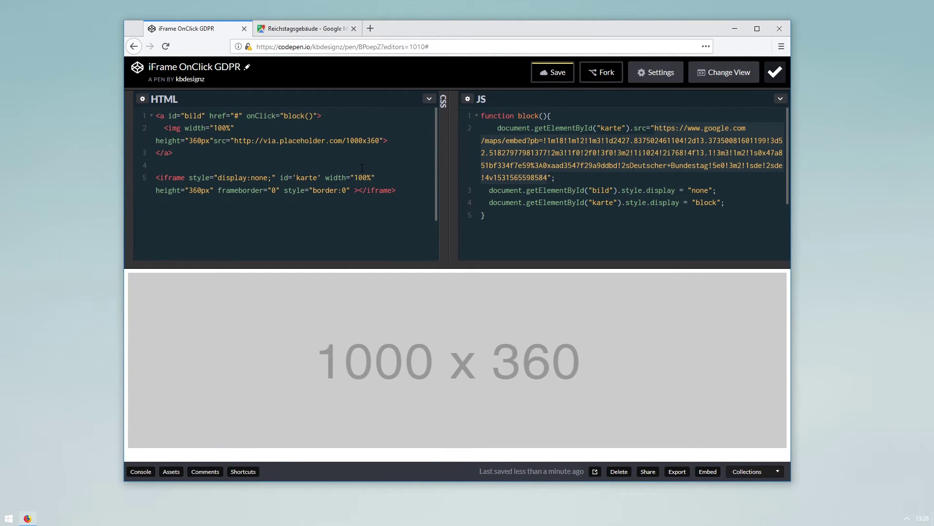
left_click(643, 202)
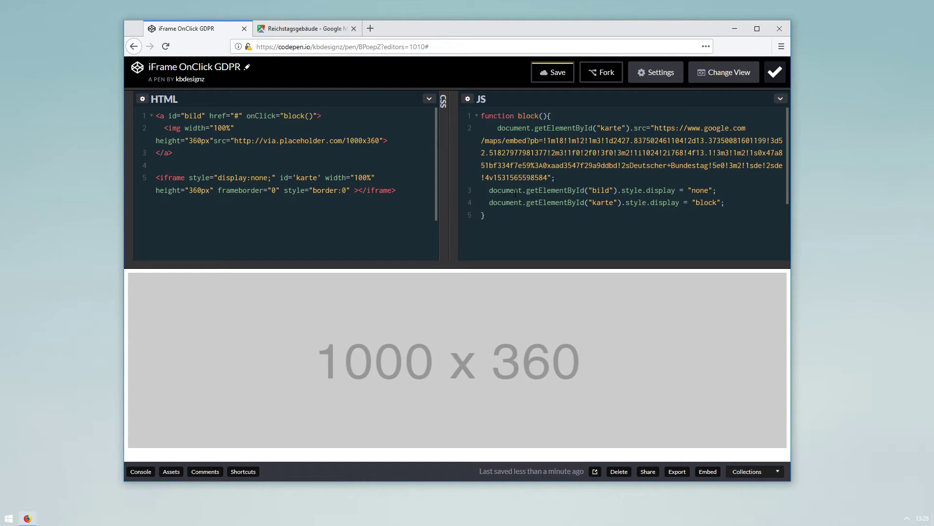
left_click_drag(489, 190, 743, 189)
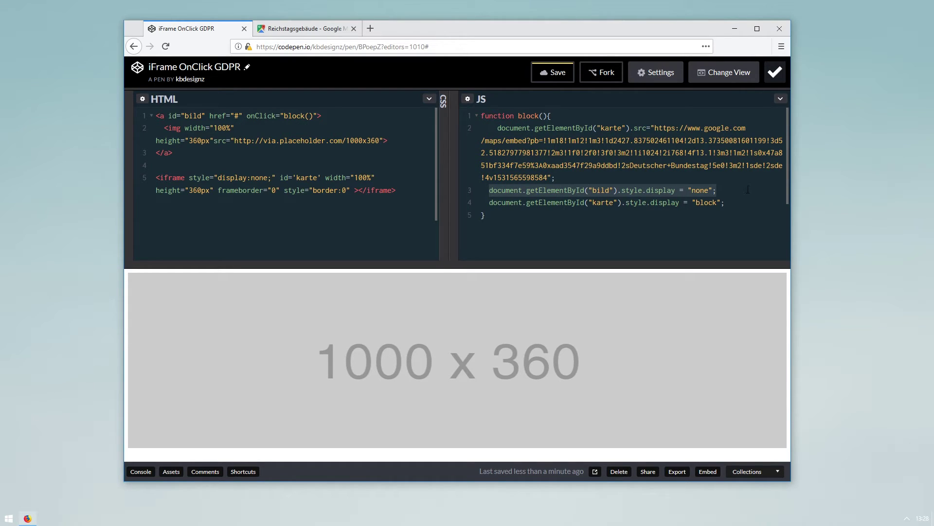
left_click(602, 191)
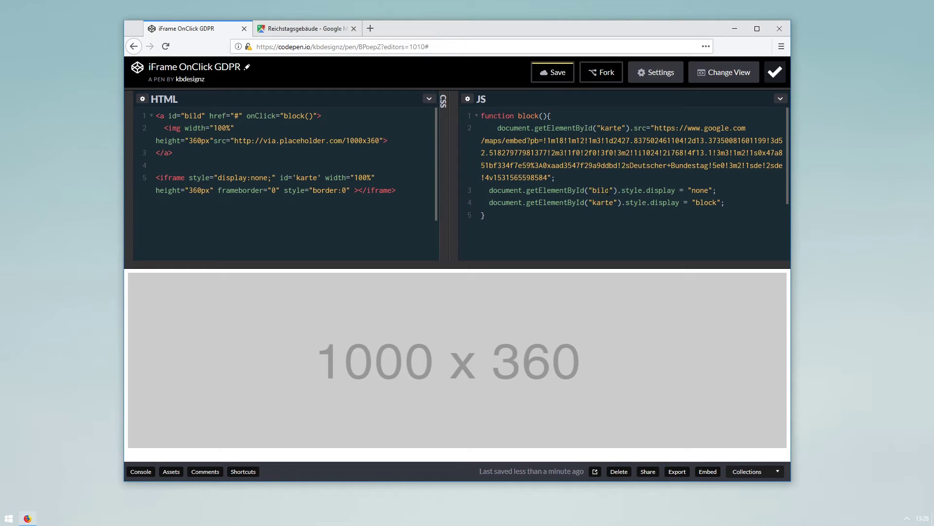
double_click(608, 190)
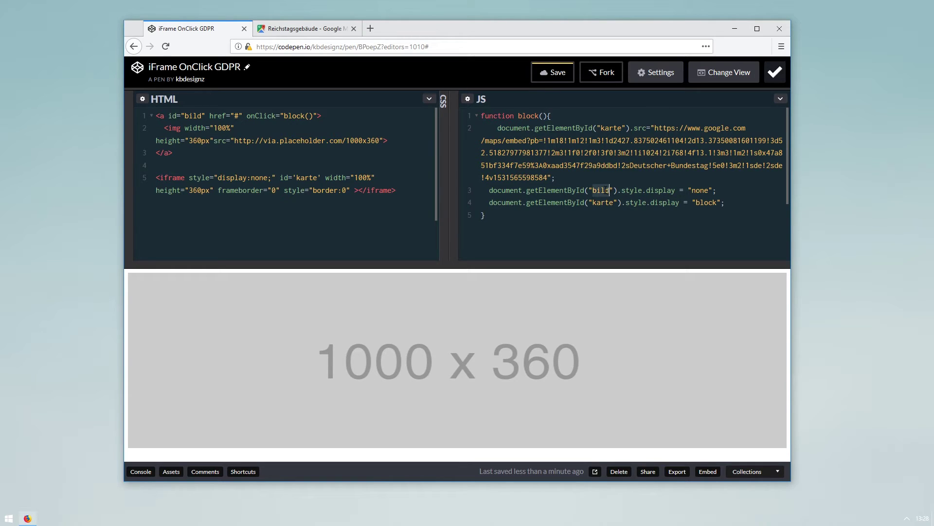
left_click(195, 115)
left_click(710, 191)
left_click(313, 177)
left_click(701, 198)
left_click_drag(246, 117, 315, 119)
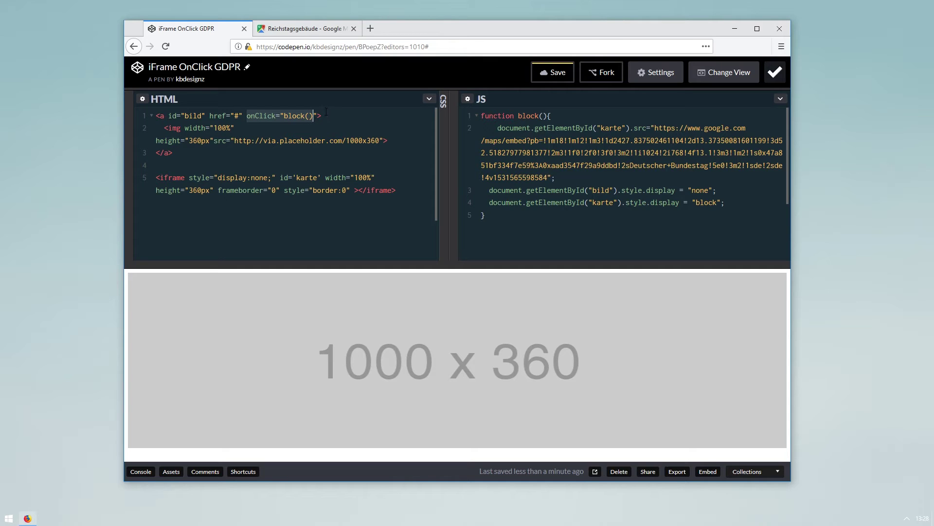
left_click_drag(174, 154, 106, 98)
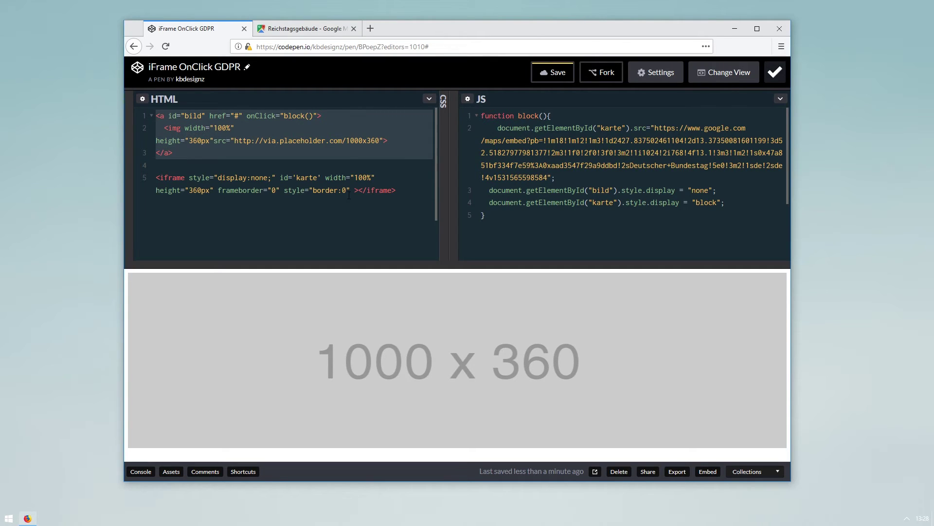
left_click_drag(404, 192, 176, 178)
left_click(202, 178)
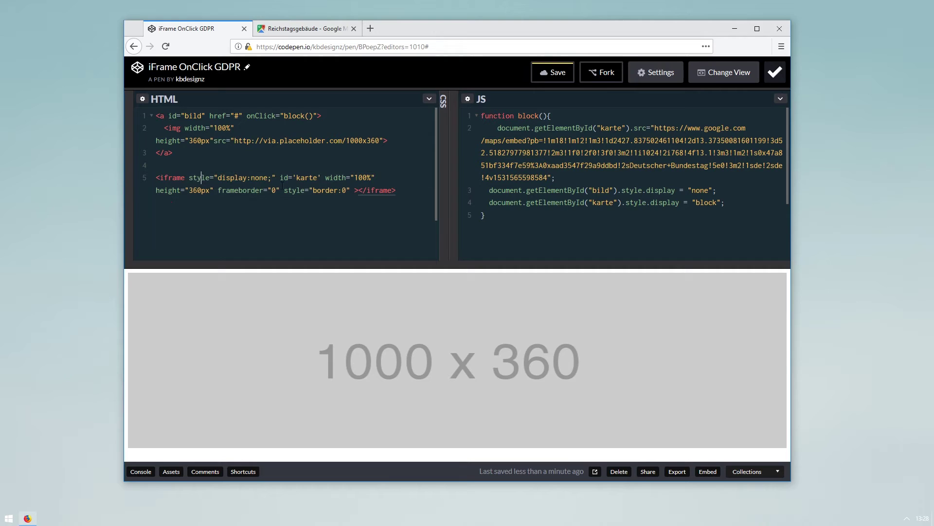
left_click_drag(554, 162, 531, 127)
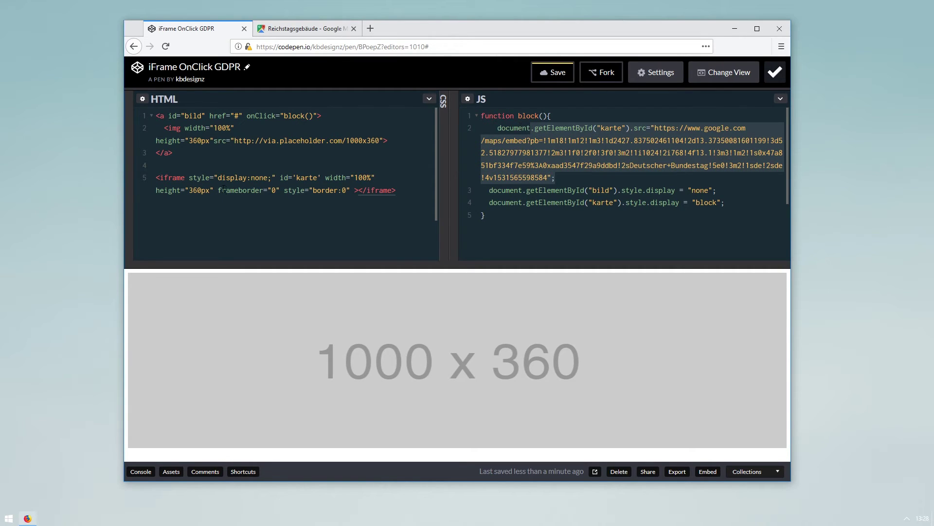
left_click(189, 177)
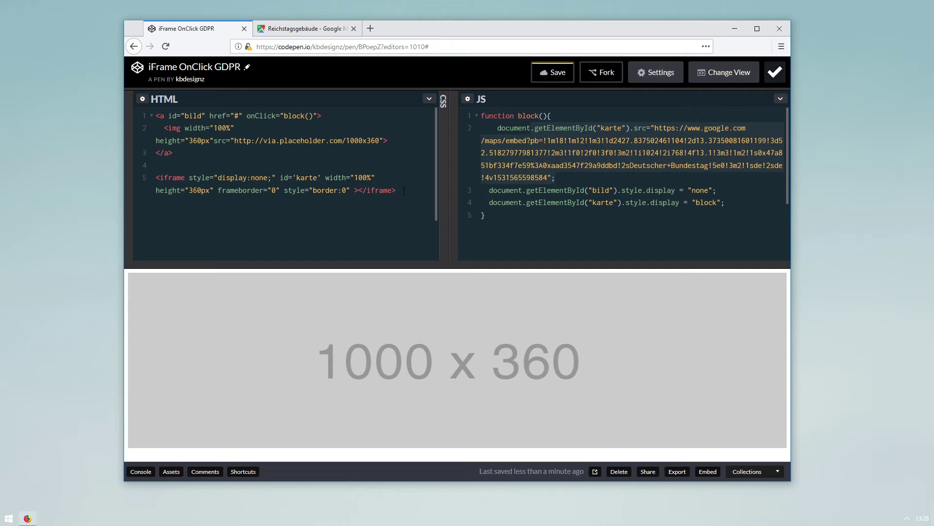
left_click_drag(404, 191, 159, 190)
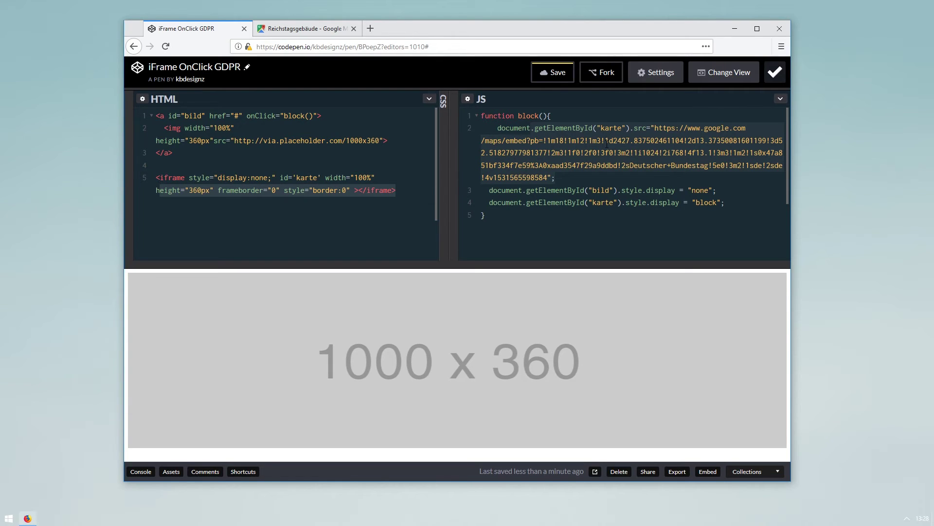
left_click(573, 166)
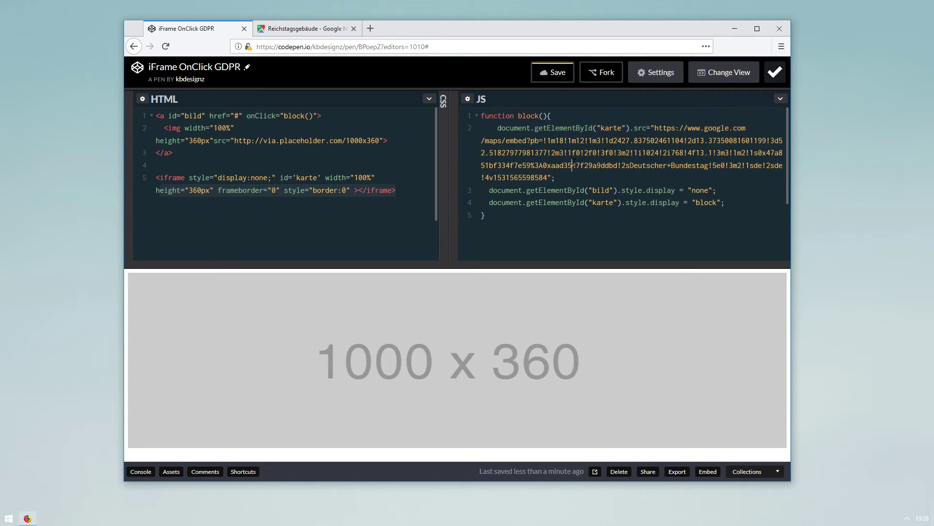
left_click(404, 199)
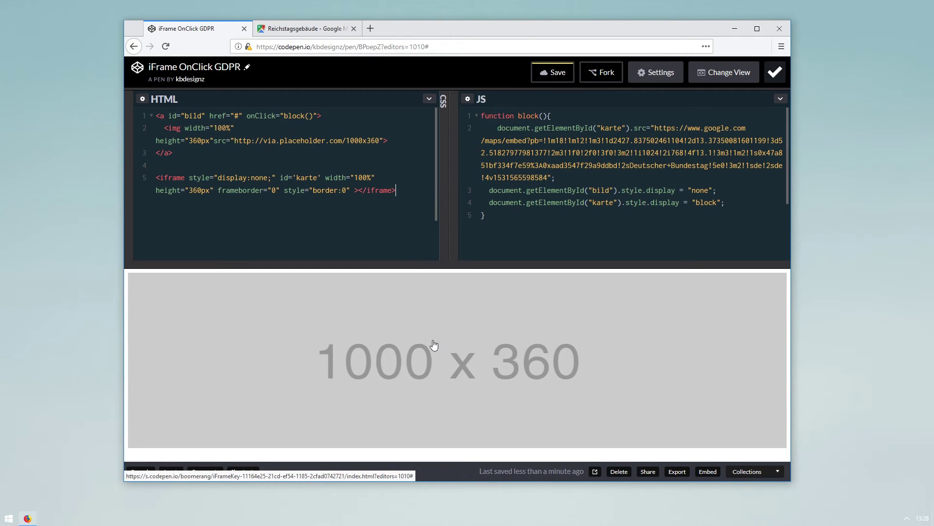
- Load the Bundestag map by clicking the placeholder, then pan around the marker
left_click(355, 319)
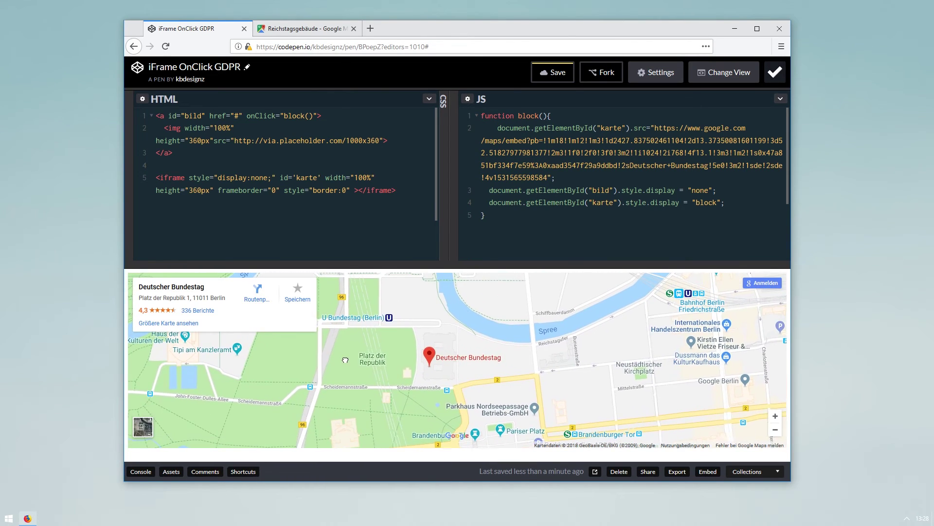
left_click_drag(453, 356, 468, 363)
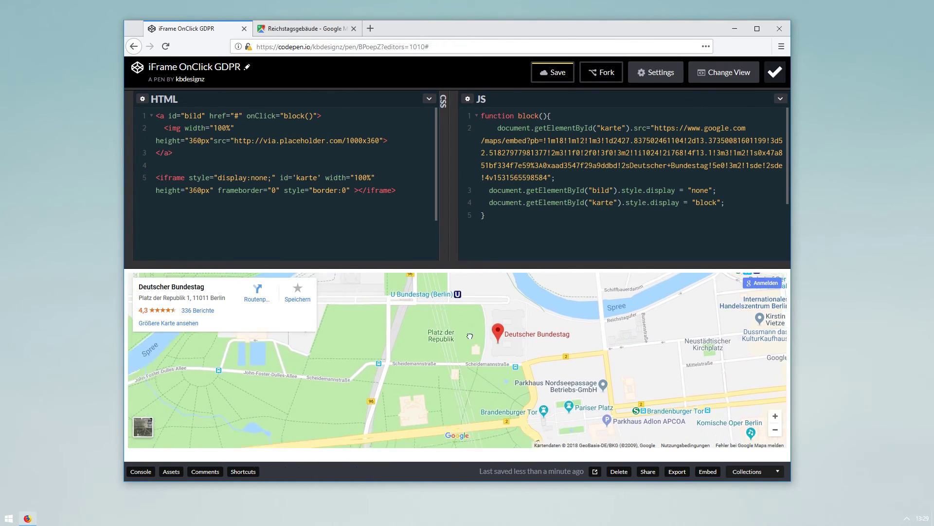
left_click_drag(453, 332, 378, 361)
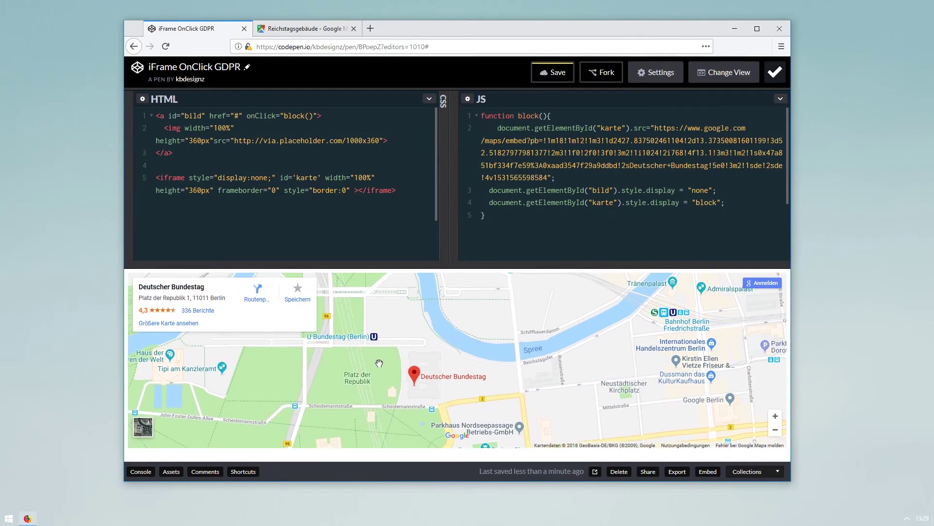
left_click_drag(475, 348, 550, 320)
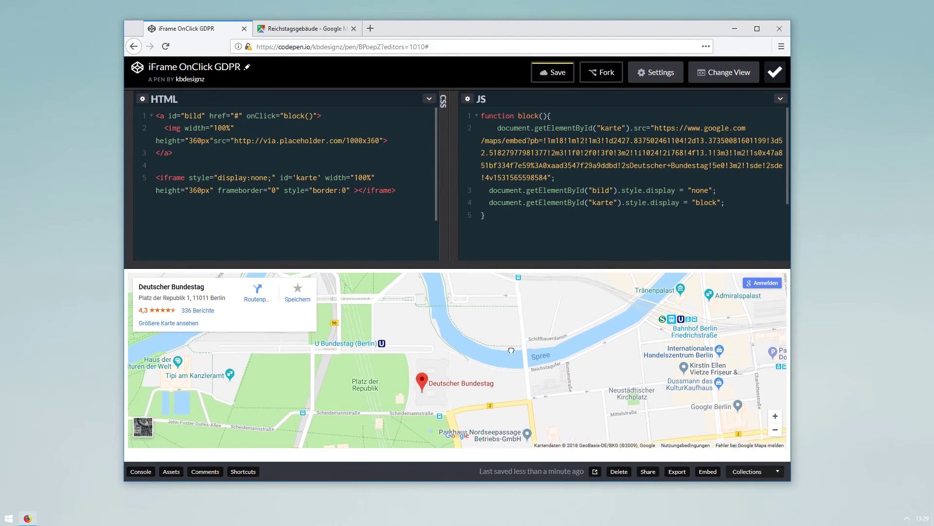
- Highlight the link, placeholder image and full HTML code, then pan the embedded map
left_click_drag(397, 191, 156, 115)
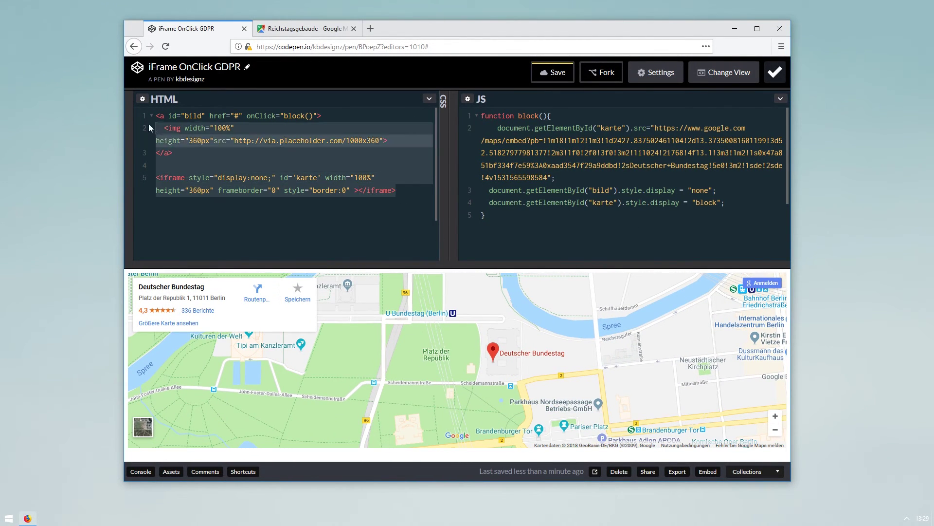
left_click(215, 140)
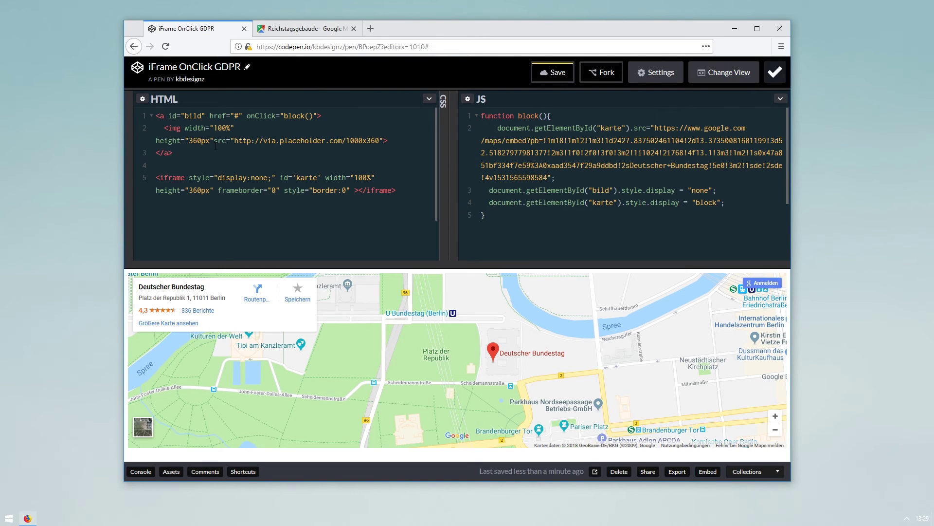
left_click_drag(231, 155, 156, 115)
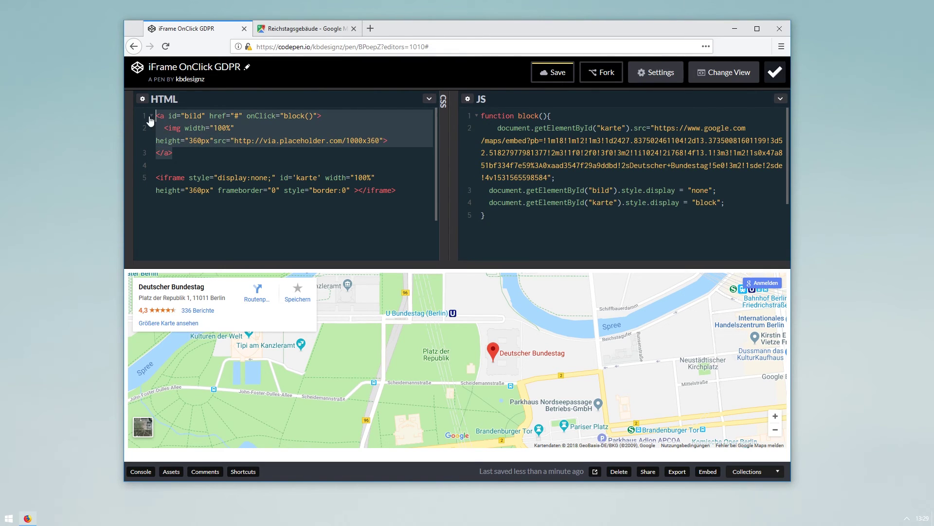
left_click(164, 140)
left_click_drag(383, 190, 155, 116)
left_click(172, 116)
left_click(404, 194)
mouse_move(492, 324)
left_mouse_down()
mouse_move(378, 302)
mouse_move(466, 346)
mouse_move(492, 410)
left_mouse_up()
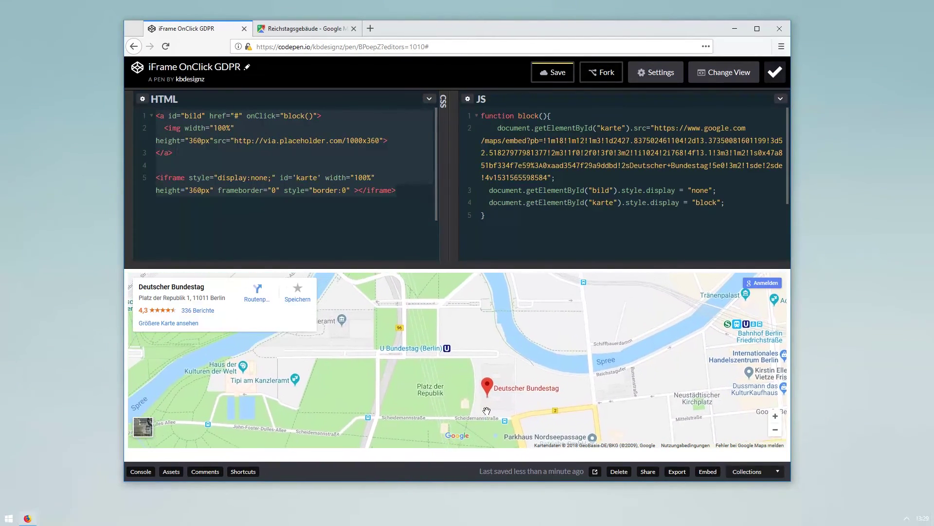
left_click_drag(485, 215, 480, 115)
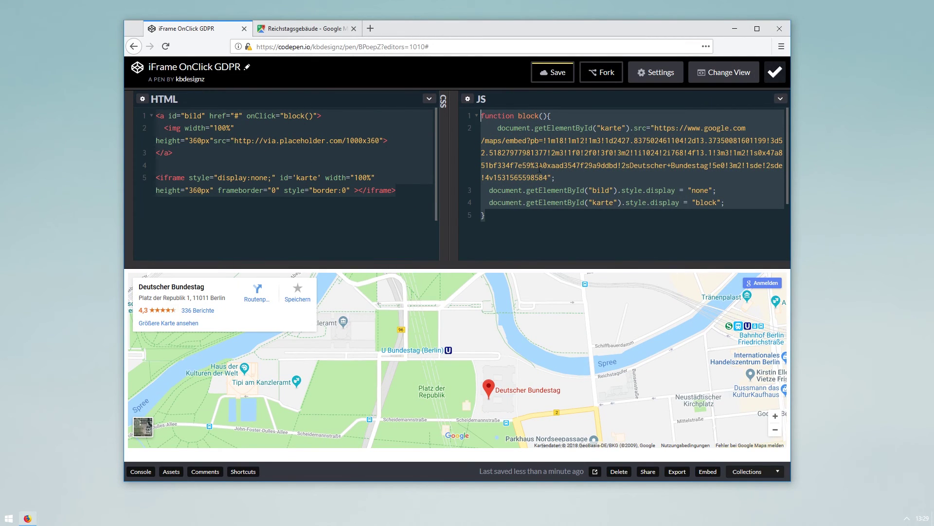
left_click(555, 166)
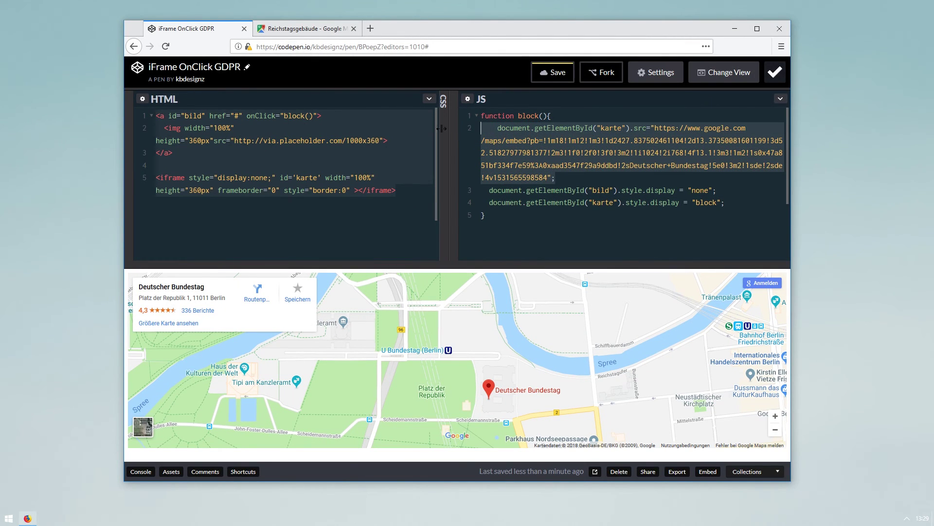
scroll(398, 192, "down", 2)
scroll(398, 192, "up", 2)
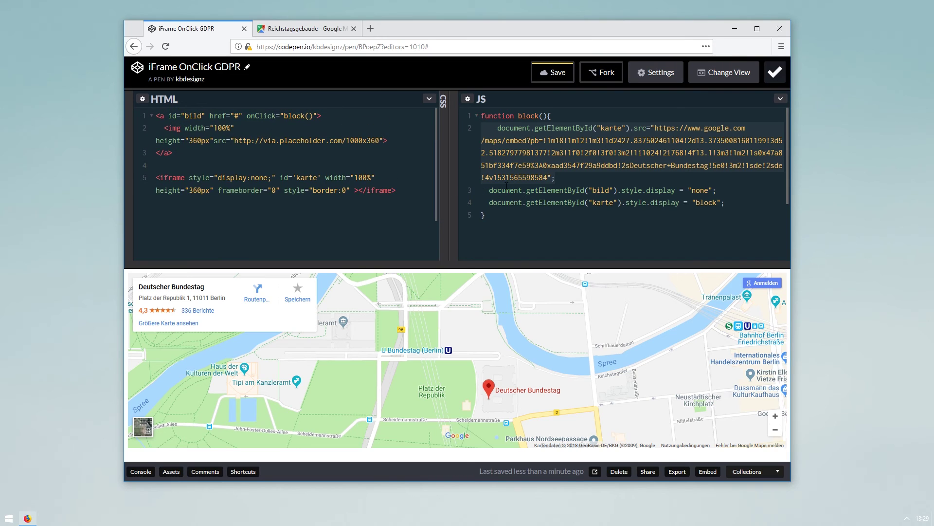
mouse_move(473, 351)
left_mouse_down()
mouse_move(431, 361)
mouse_move(378, 297)
mouse_move(448, 342)
mouse_move(448, 360)
left_mouse_up()
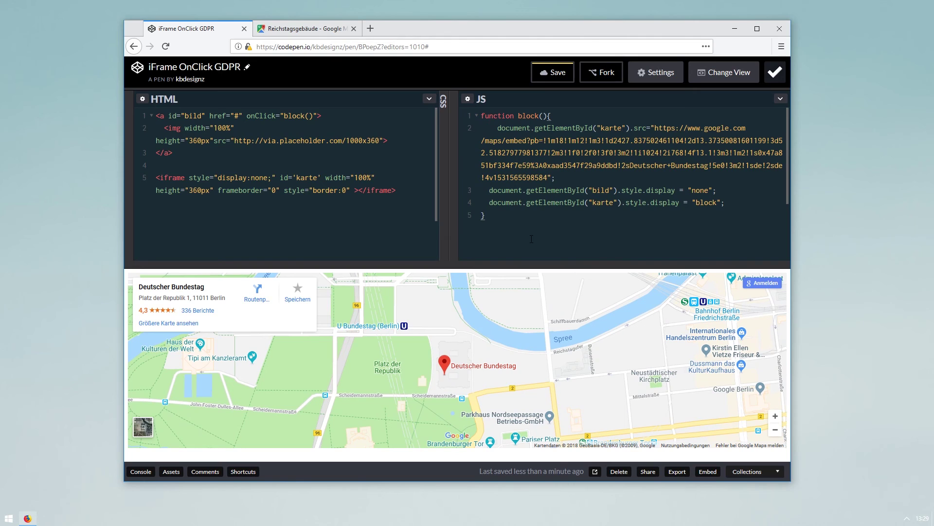
left_click_drag(544, 234, 441, 116)
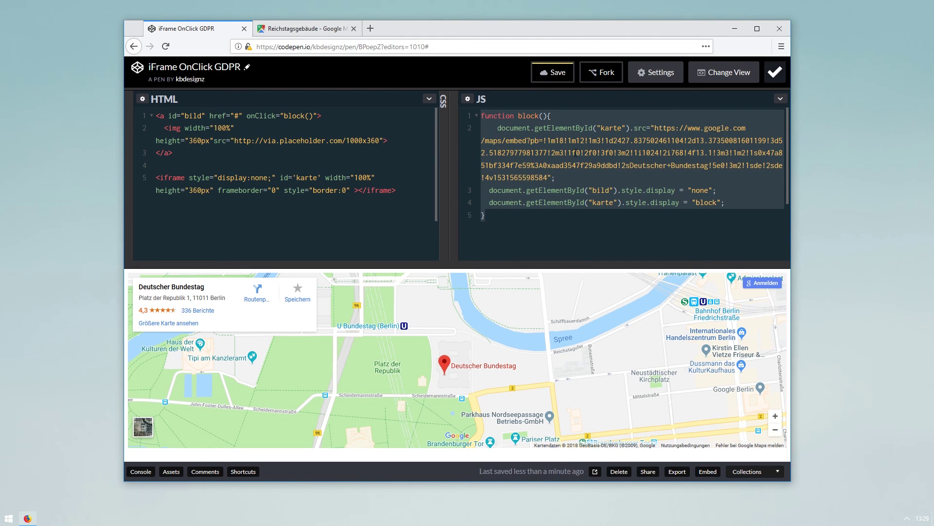
left_click(577, 152)
left_click_drag(429, 227, 134, 93)
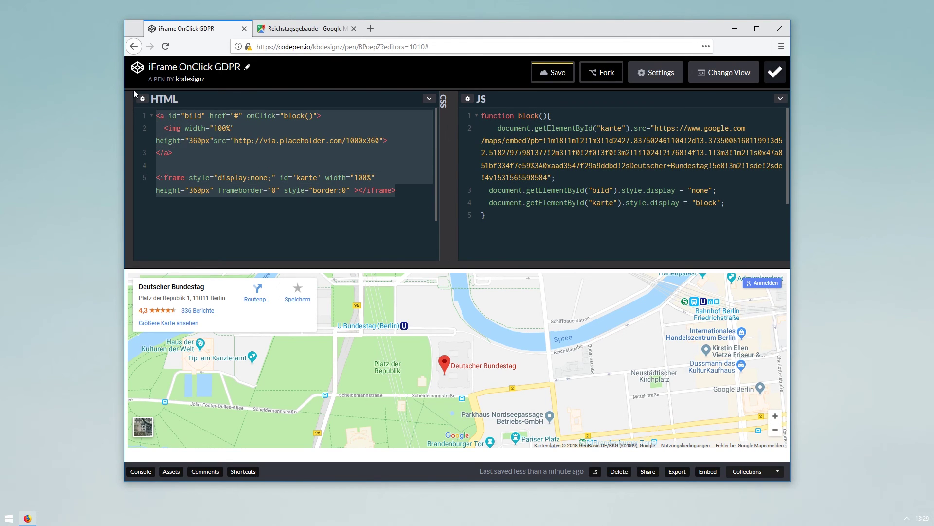
left_click(292, 185)
scroll(311, 195, "down", 2)
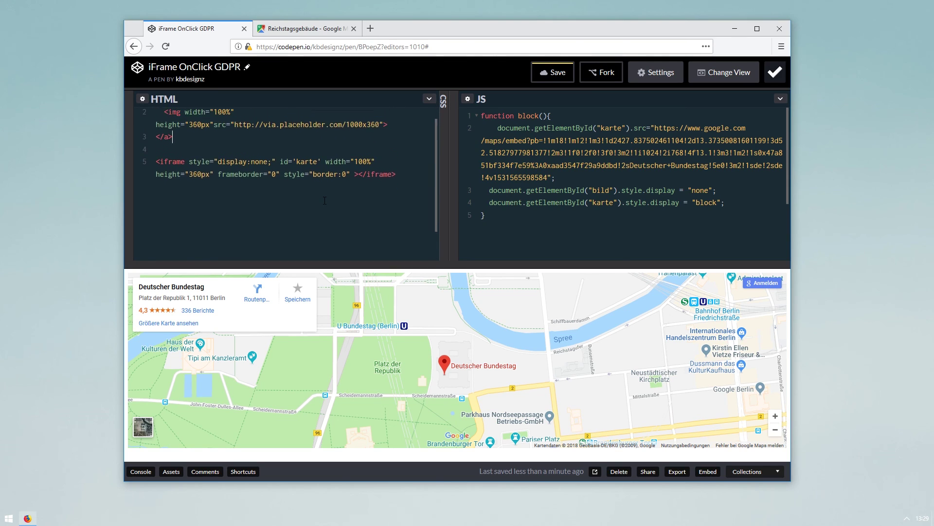
scroll(320, 199, "up", 2)
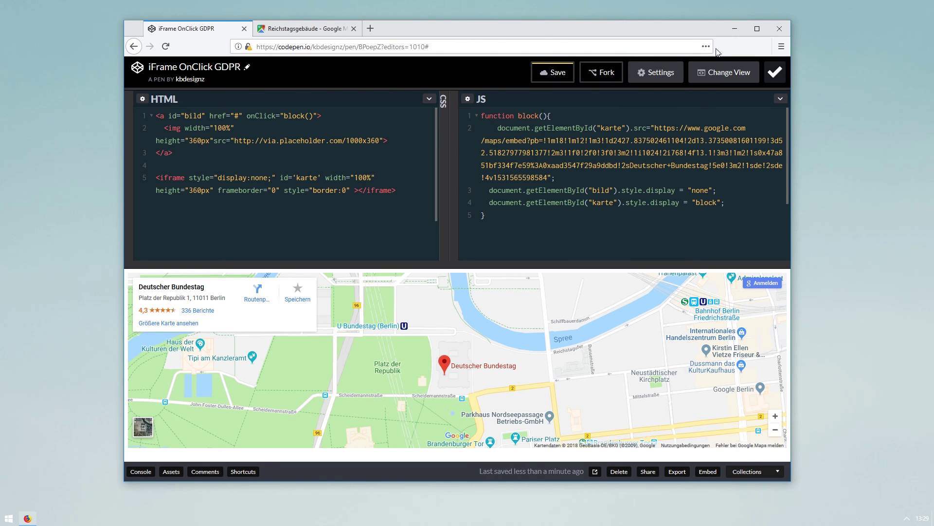
- Minimize the Firefox window so only the desktop shows
left_click(734, 28)
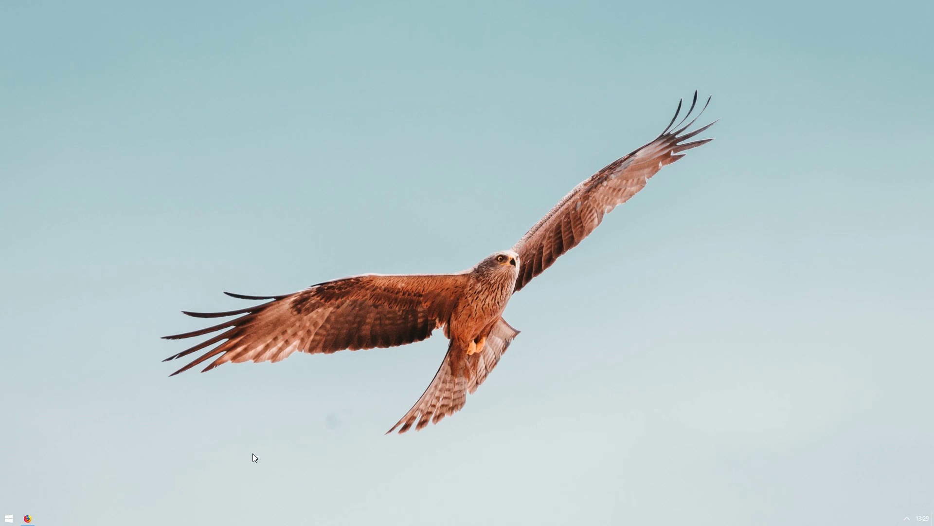